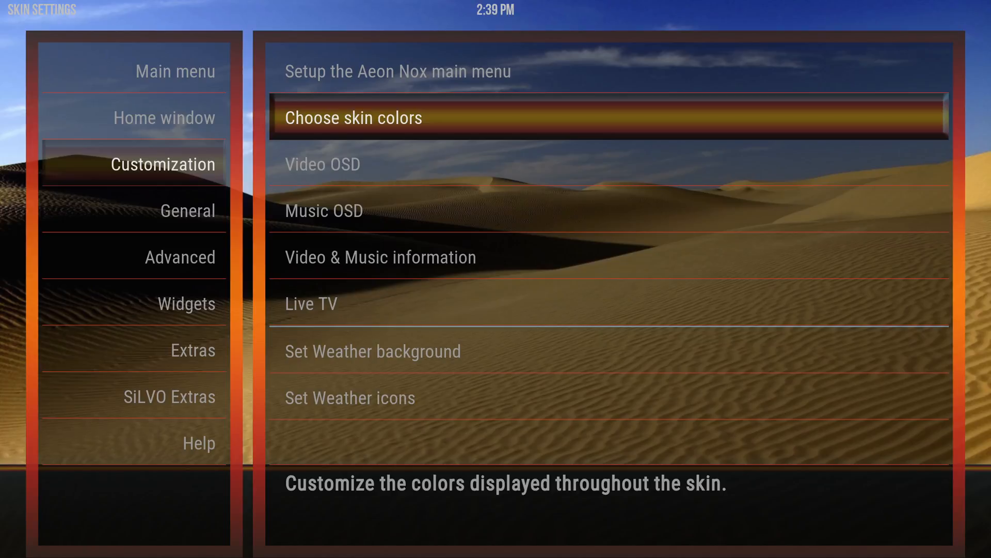
# Open the skin color customization and go into its General color options
pyautogui.press('Return')
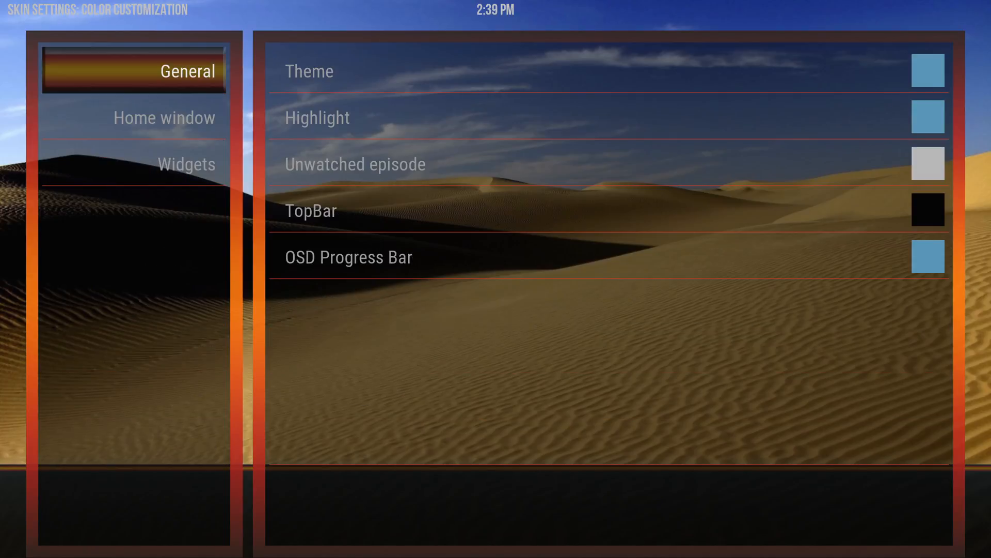
pyautogui.press('Right')
pyautogui.press('Down')
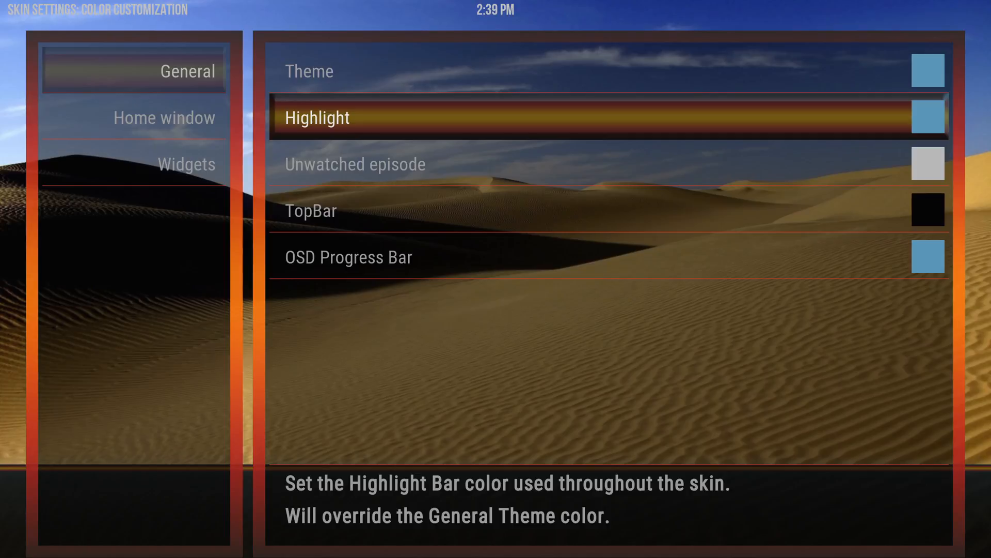
pyautogui.press('Up')
pyautogui.press('Down')
pyautogui.press('Down')
pyautogui.press('Up')
pyautogui.press('Up')
pyautogui.press('Down')
# Set the General Theme color to light grey FFE8E8E8 from the basic palette and save it
pyautogui.press('Up')
pyautogui.press('Return')
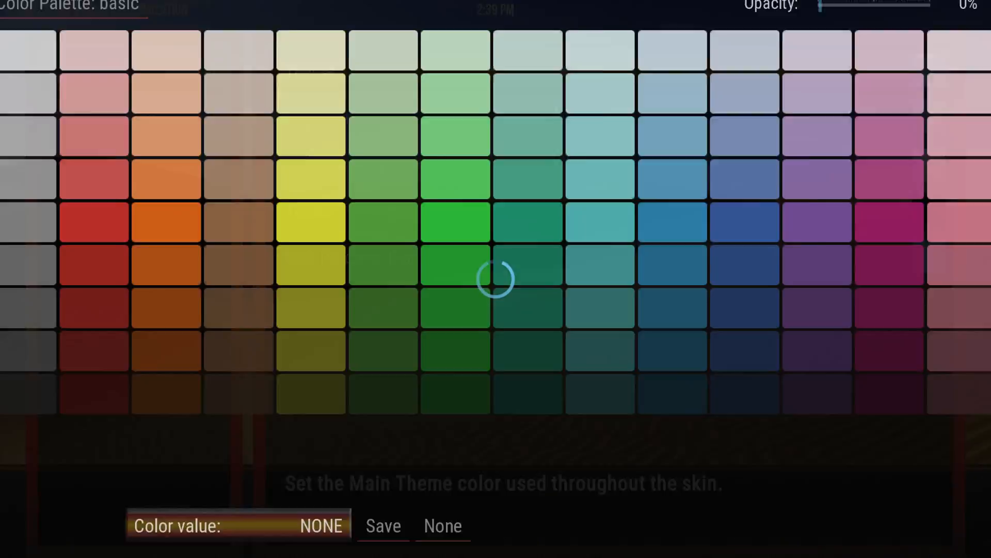
pyautogui.press('Up')
pyautogui.press('Up')
pyautogui.press('Down')
pyautogui.press('Right')
pyautogui.press('Left')
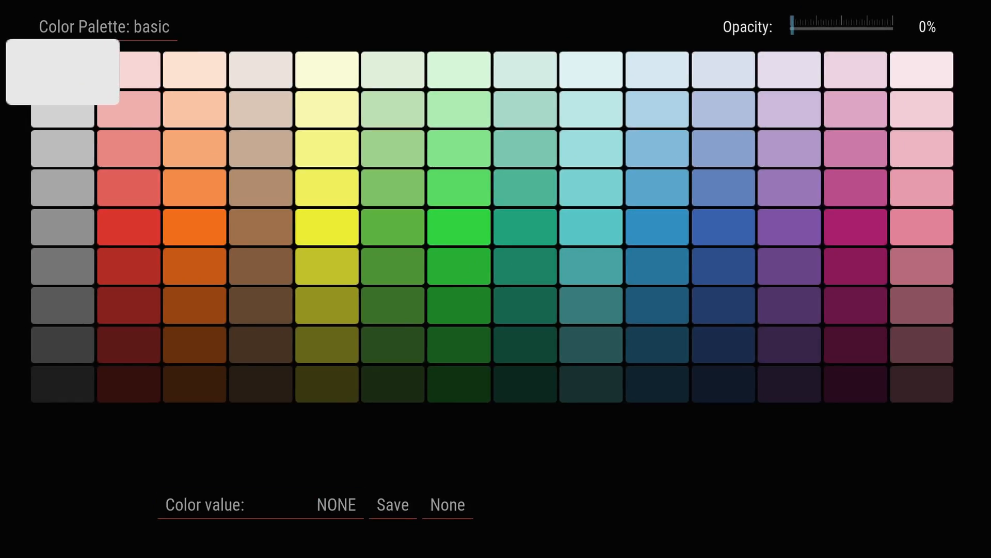
pyautogui.press('Return')
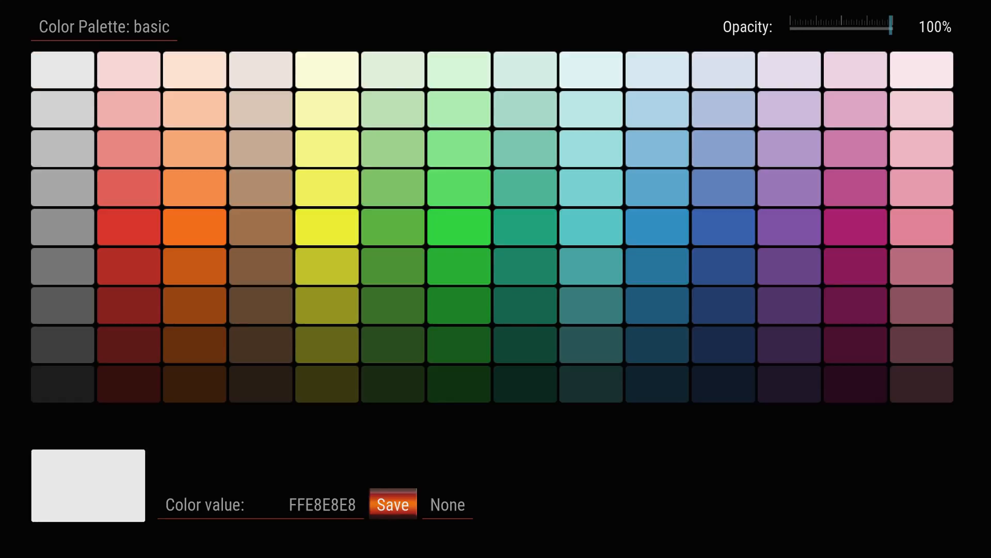
pyautogui.press('Return')
# Examine the Theme, Highlight and Unwatched episode entries in the General color options with the new theme color applied
pyautogui.press('Down')
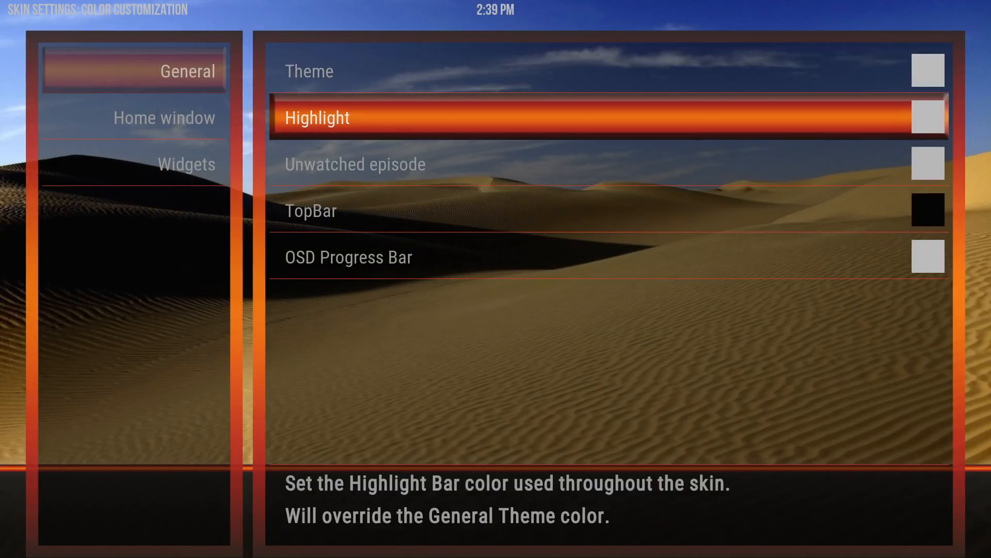
pyautogui.press('Up')
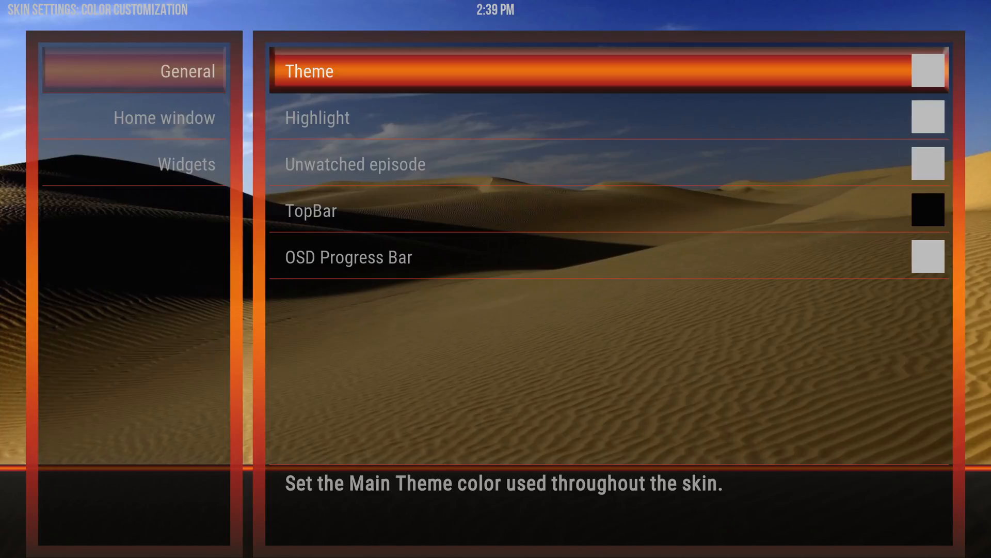
pyautogui.press('Down')
pyautogui.press('Up')
pyautogui.press('Down')
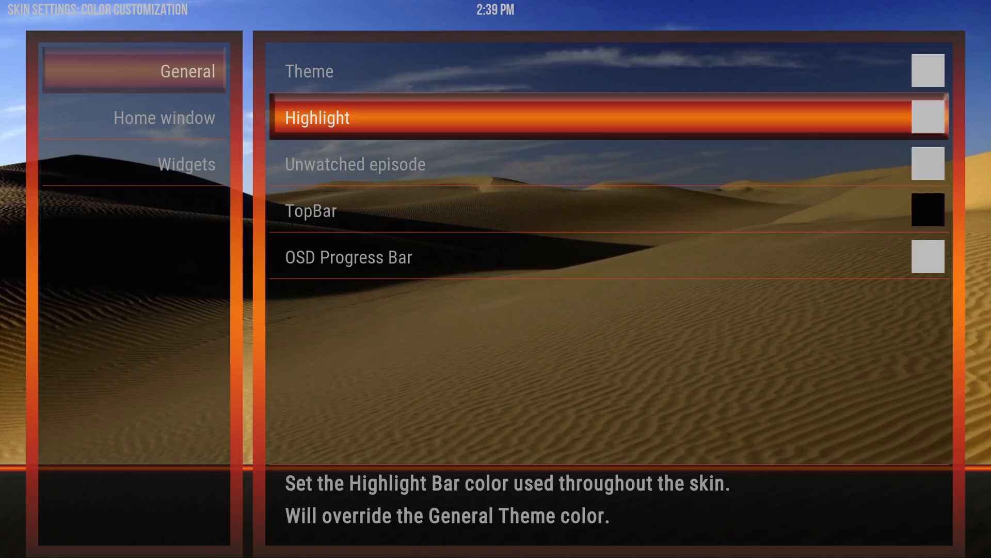
pyautogui.press('Down')
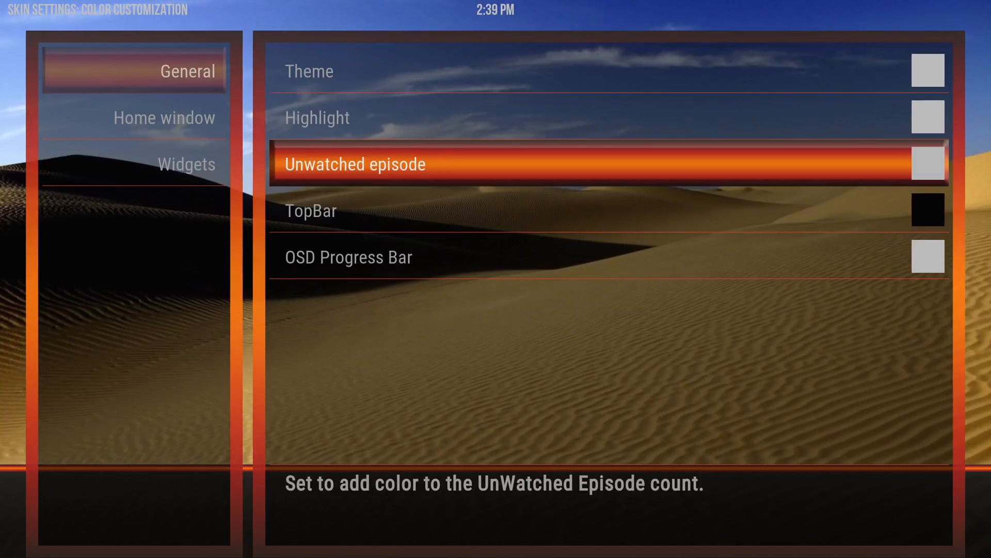
pyautogui.press('Up')
pyautogui.press('Up')
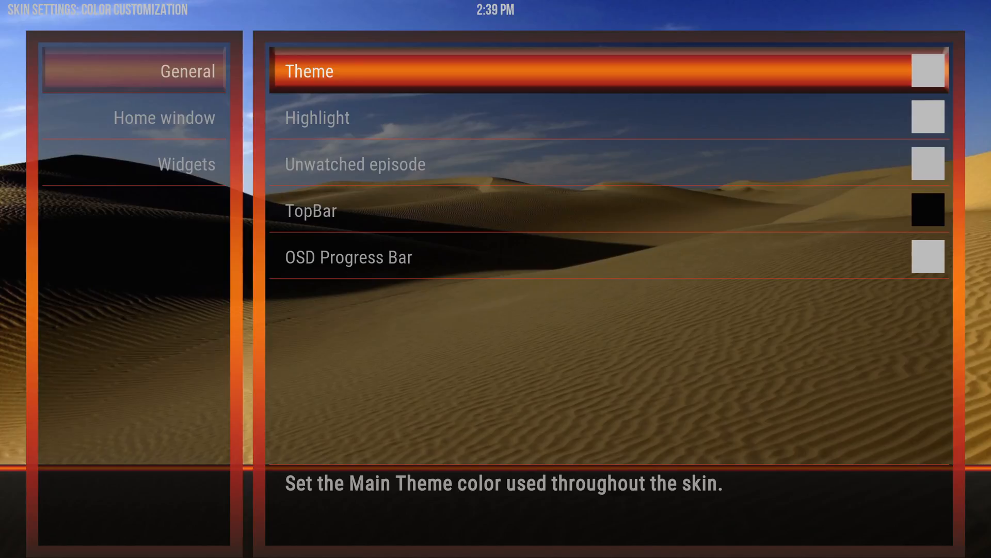
# Reset the General Theme color to None
pyautogui.press('Return')
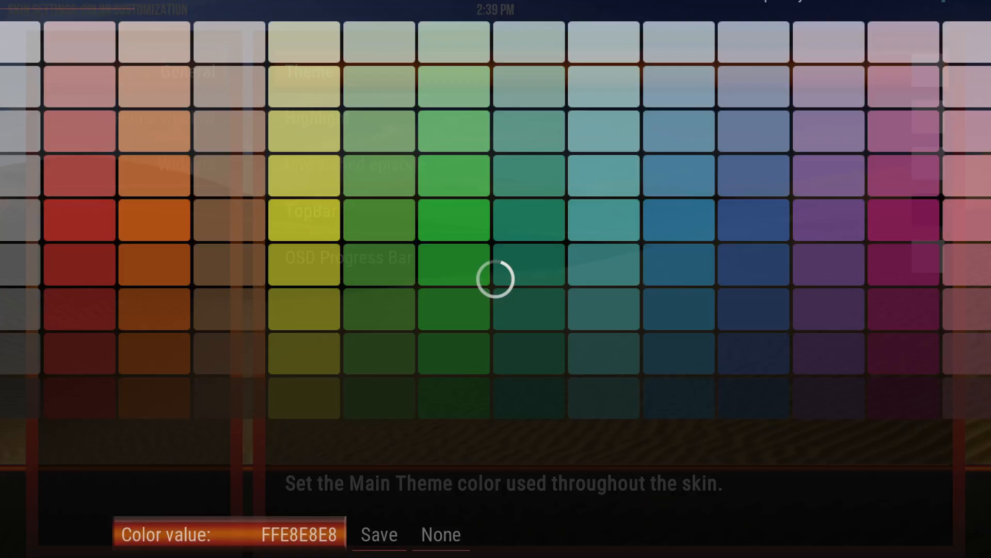
pyautogui.press('Right')
pyautogui.press('Right')
pyautogui.press('Return')
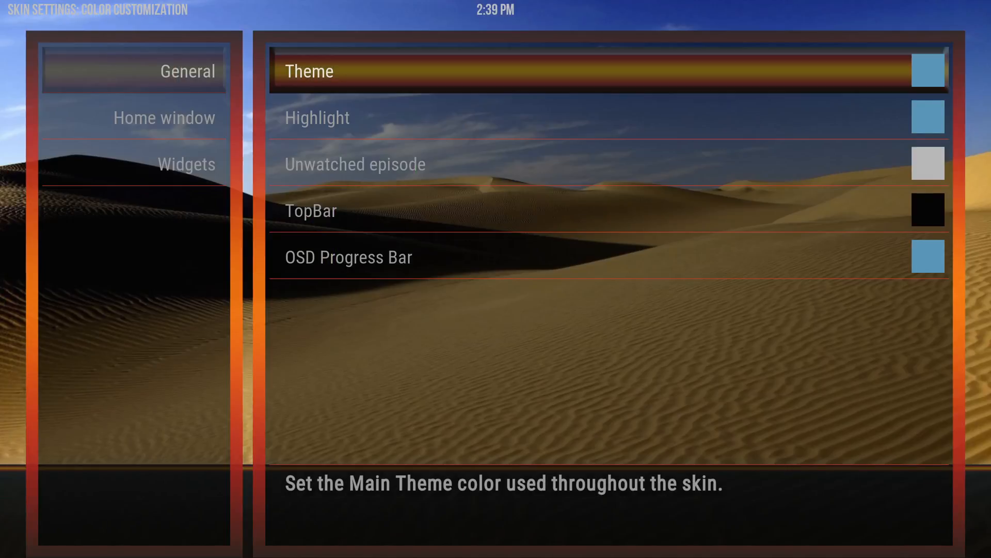
pyautogui.press('Down')
pyautogui.press('Up')
pyautogui.press('Down')
pyautogui.press('Down')
pyautogui.press('Up')
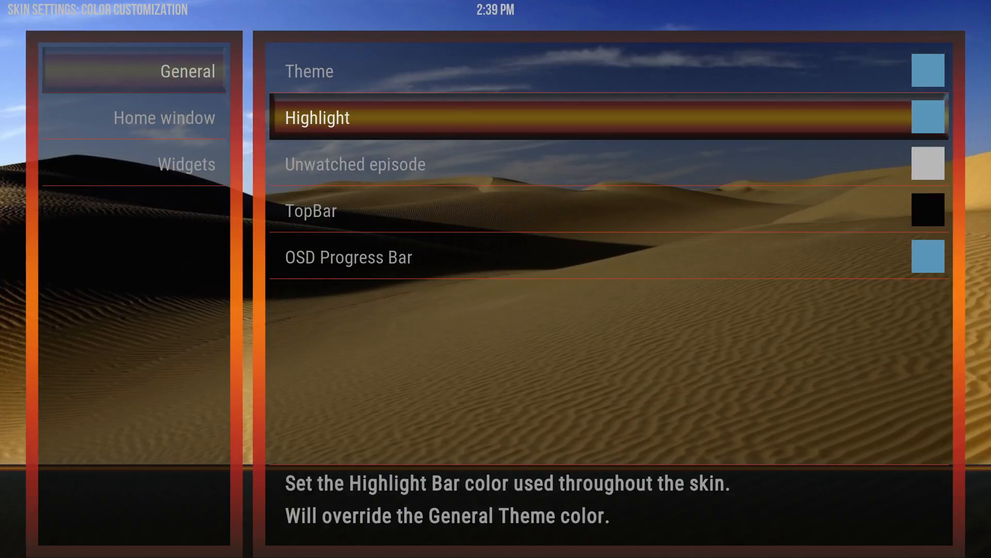
pyautogui.press('Up')
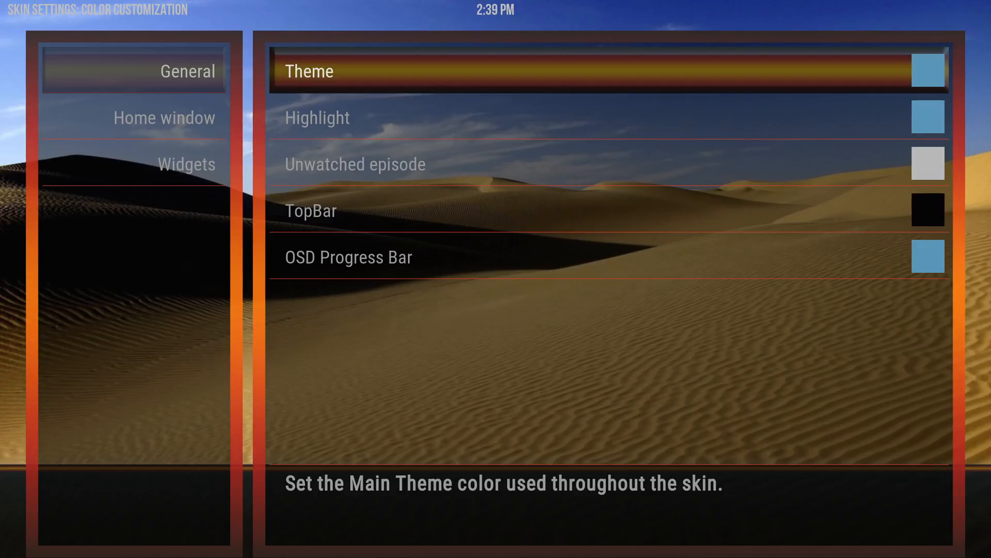
# Reapply the light grey FFE8E8E8 swatch from the basic palette as the General Theme color and save it
pyautogui.press('Return')
pyautogui.press('Right')
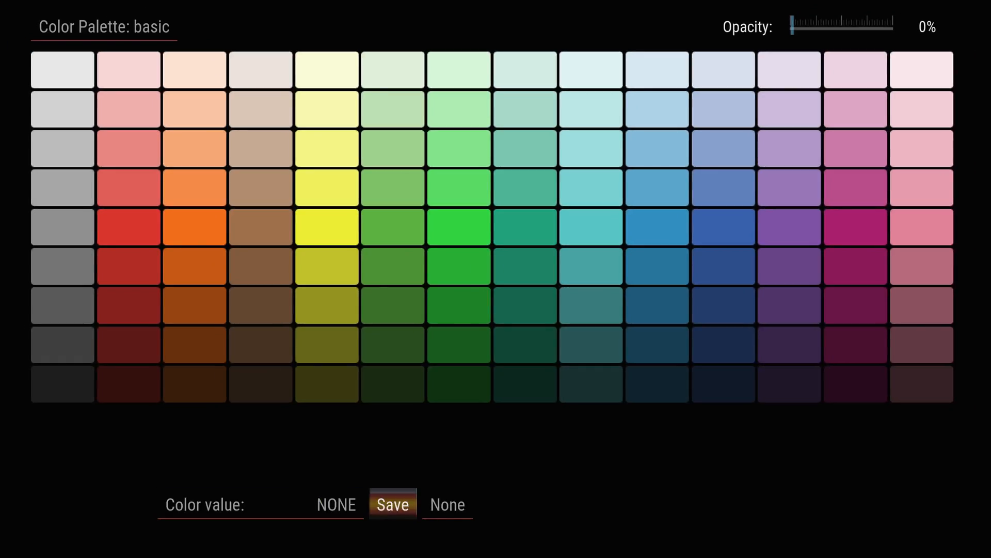
pyautogui.press('Left')
pyautogui.press('Up')
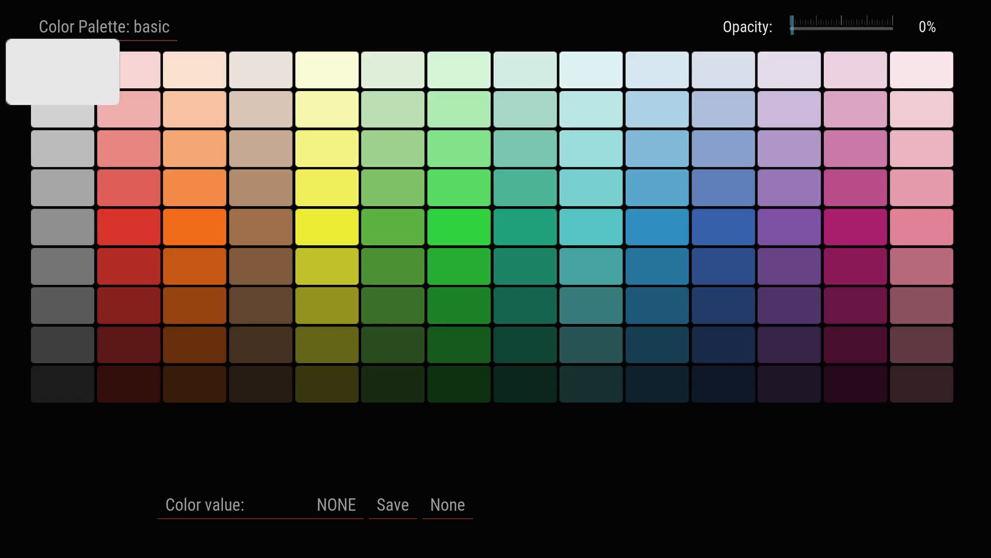
pyautogui.press('Return')
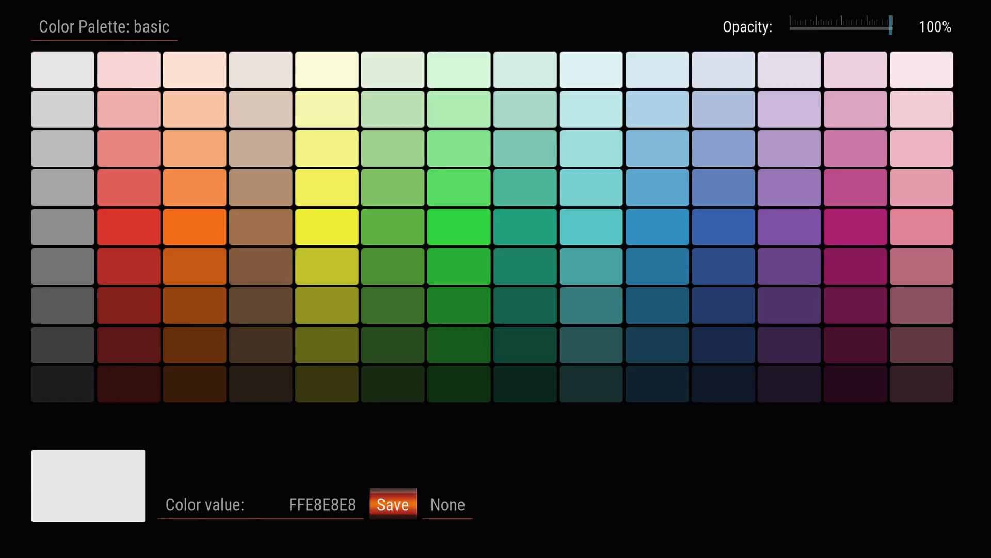
pyautogui.press('Return')
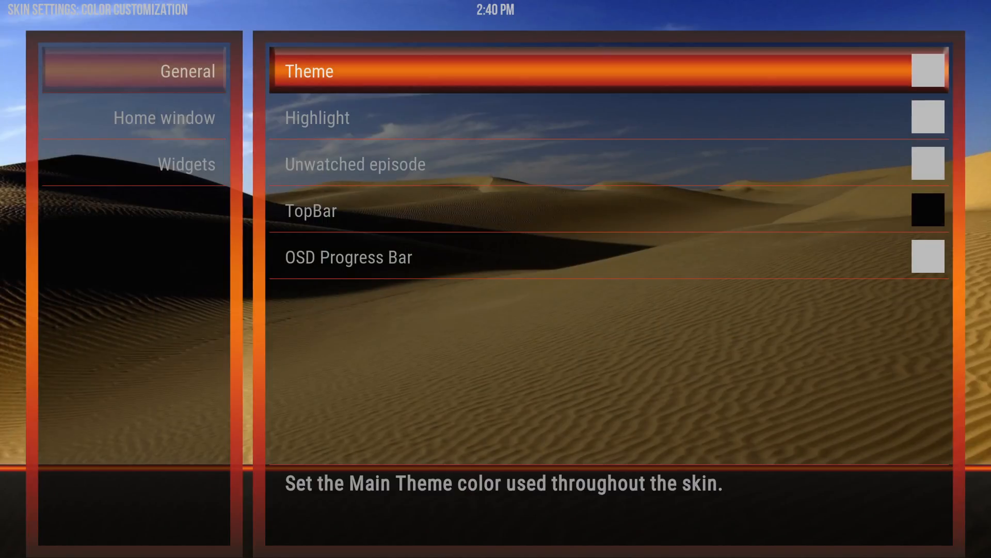
pyautogui.press('Down')
pyautogui.press('Down')
pyautogui.press('Down')
pyautogui.press('Up')
pyautogui.press('Up')
pyautogui.press('Up')
# Switch from the General color options to the Home window color options
pyautogui.press('Left')
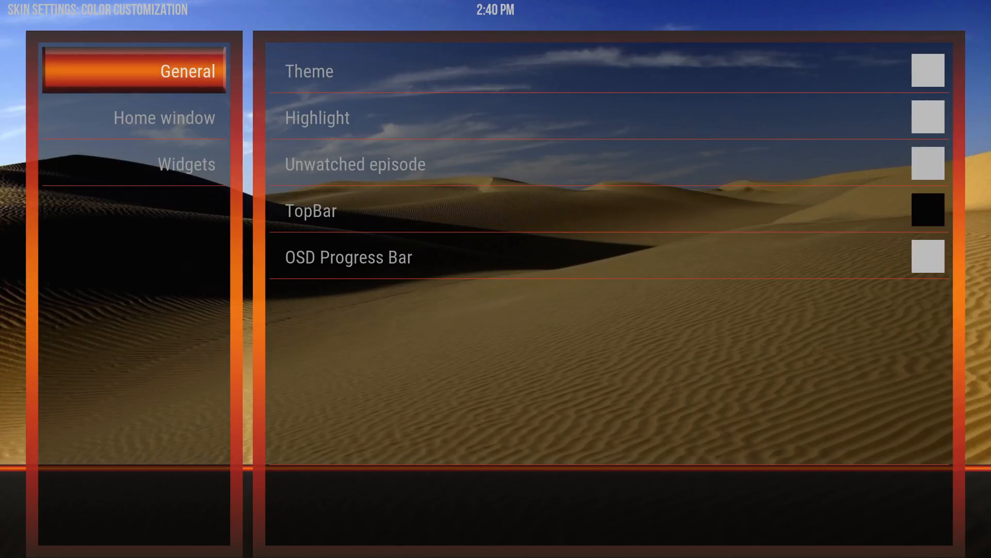
pyautogui.press('Down')
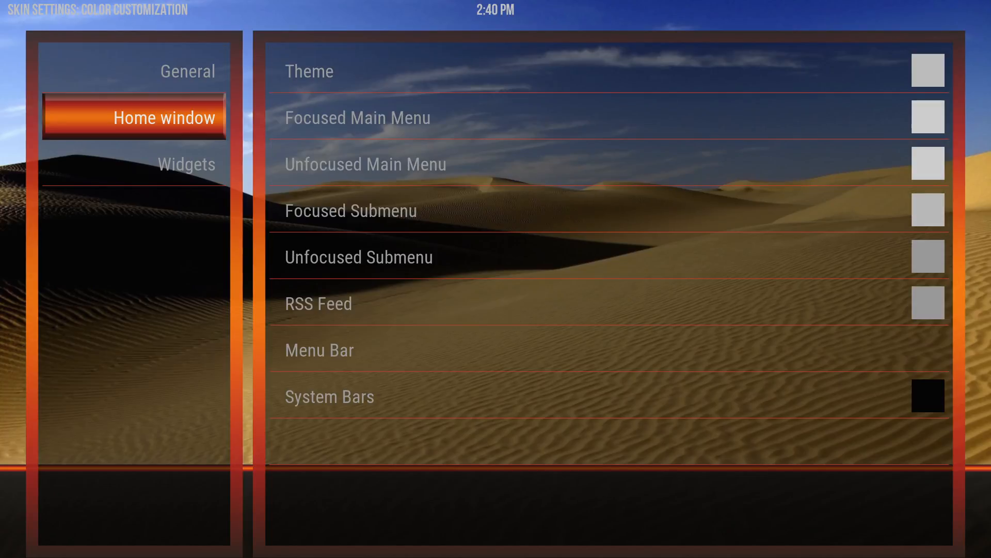
pyautogui.press('Right')
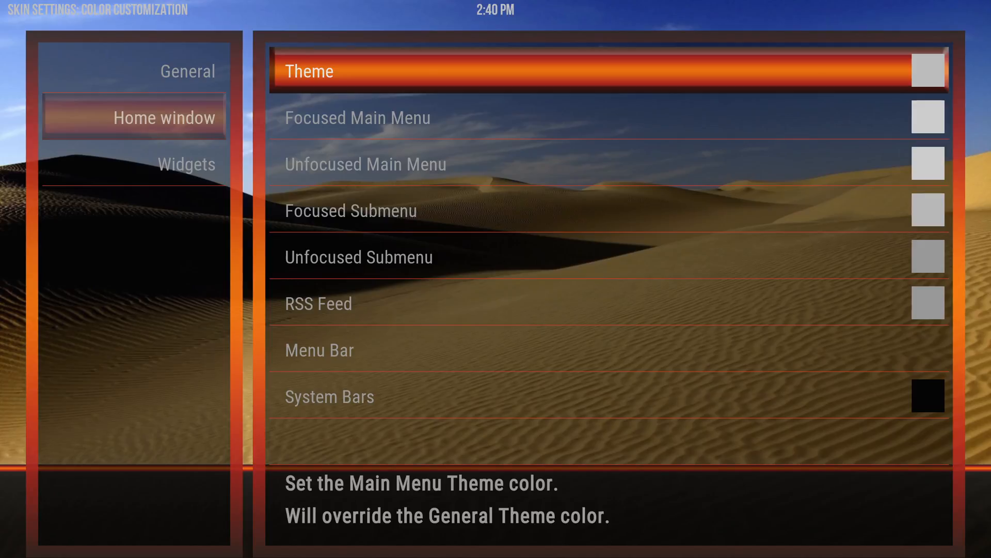
# Examine the Home window color options for the main menu, submenu, RSS feed and menu bar
pyautogui.press('Down')
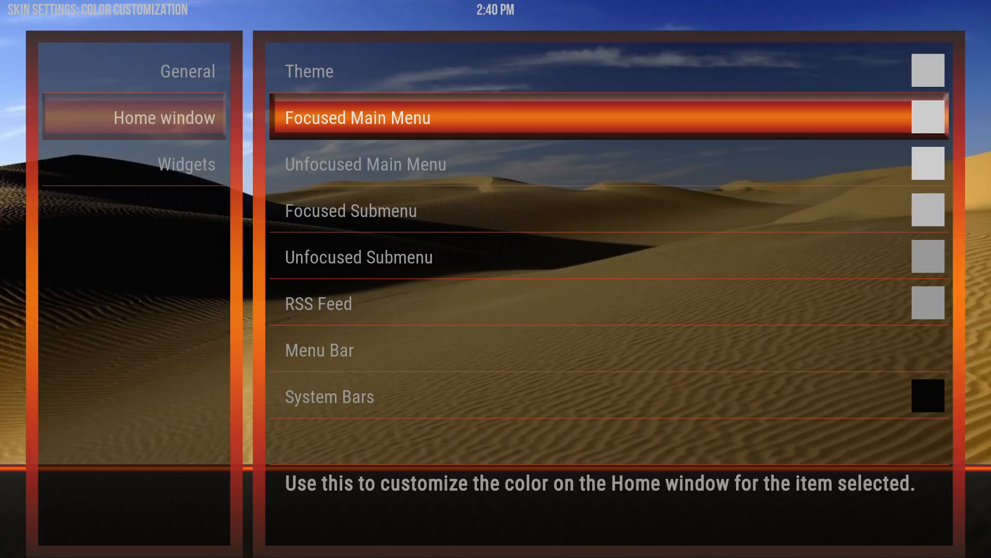
pyautogui.press('Down')
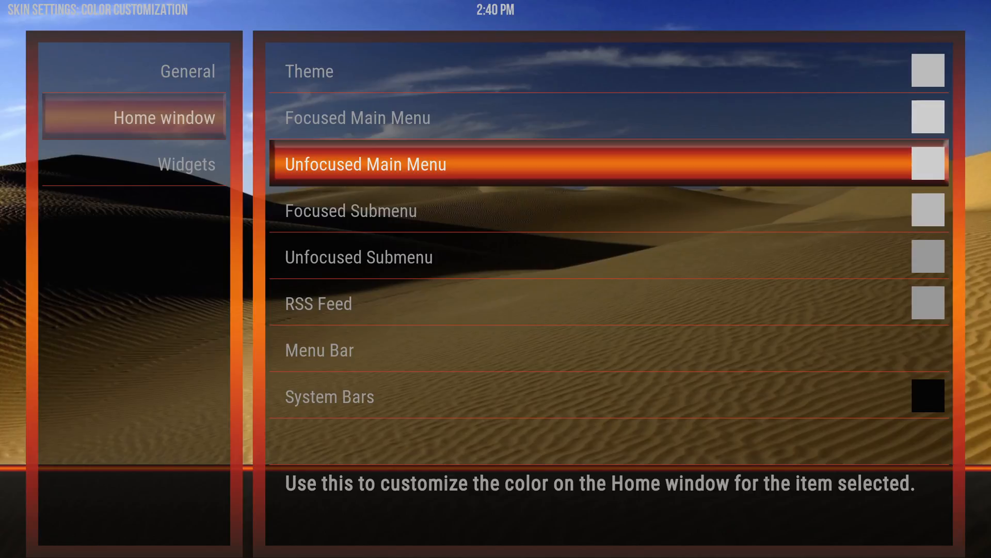
pyautogui.press('Down')
pyautogui.press('Down')
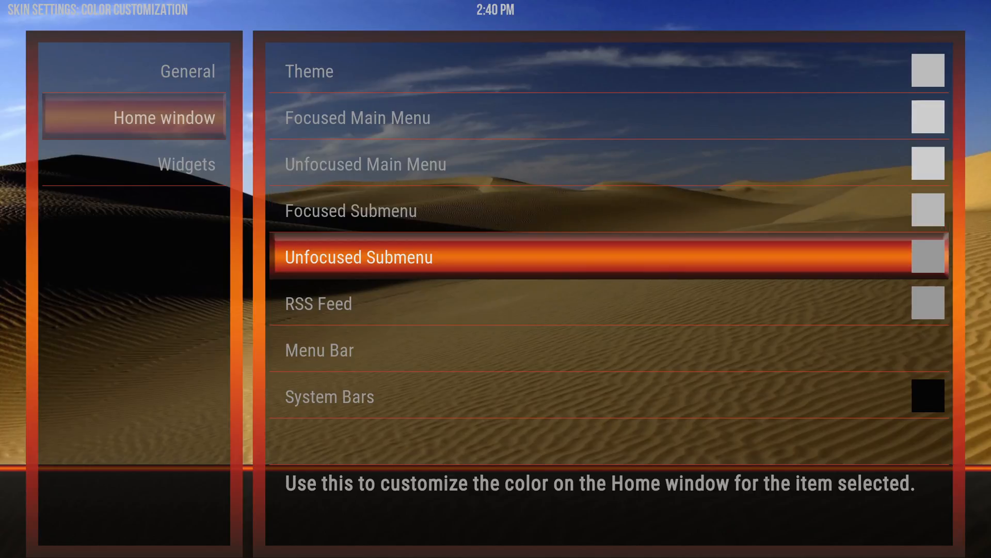
pyautogui.press('Up')
pyautogui.press('Up')
pyautogui.press('Down')
pyautogui.press('Down')
pyautogui.press('Down')
pyautogui.press('Down')
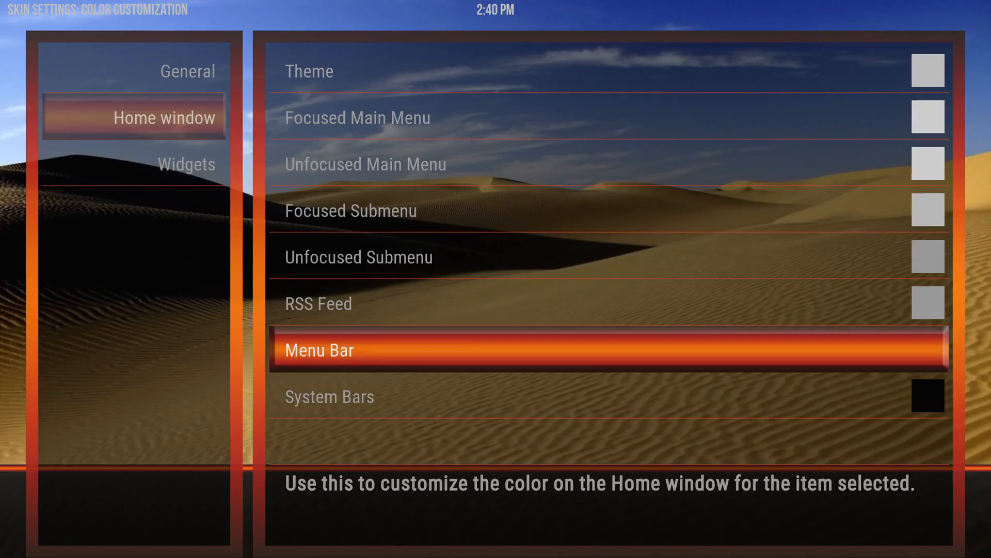
# Reset the Focused Main Menu color of the Home window to None
pyautogui.press('Up')
pyautogui.press('Up')
pyautogui.press('Up')
pyautogui.press('Up')
pyautogui.press('Up')
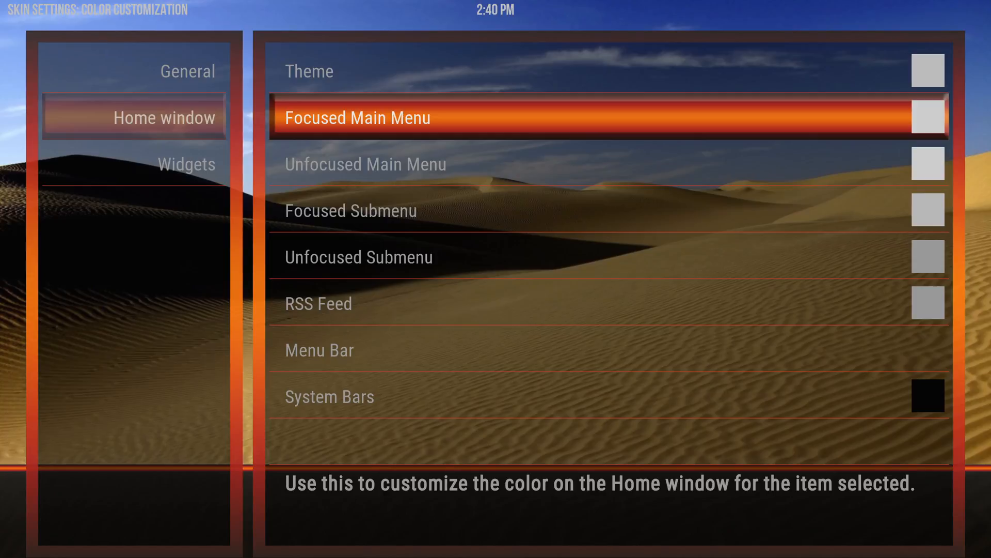
pyautogui.press('Return')
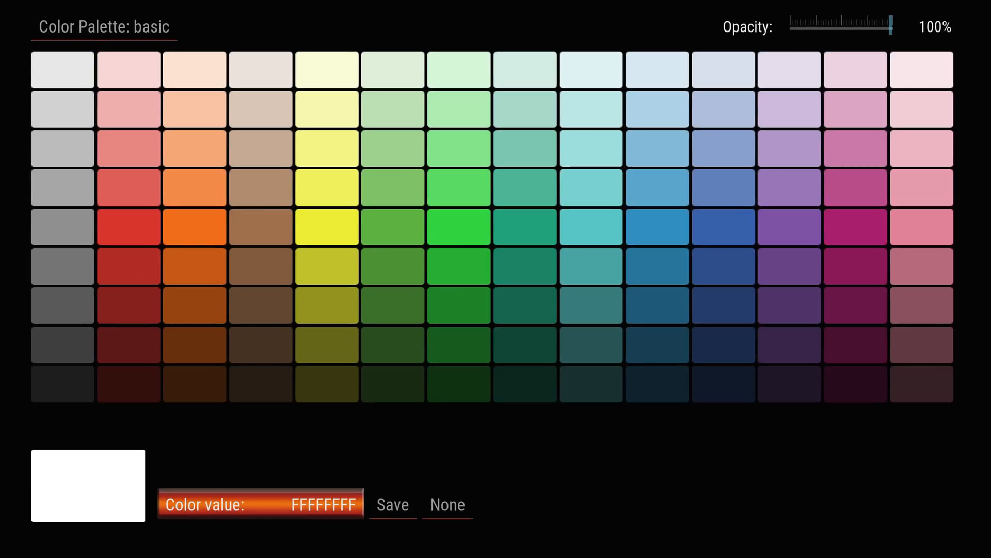
pyautogui.press('Up')
pyautogui.press('Right')
pyautogui.press('Right')
pyautogui.press('Down')
pyautogui.press('Down')
pyautogui.press('Right')
pyautogui.press('Right')
pyautogui.press('Down')
pyautogui.press('Down')
pyautogui.press('Down')
pyautogui.press('Down')
pyautogui.press('Down')
pyautogui.press('Down')
pyautogui.press('Down')
pyautogui.press('Down')
pyautogui.press('Right')
pyautogui.press('Right')
pyautogui.press('Return')
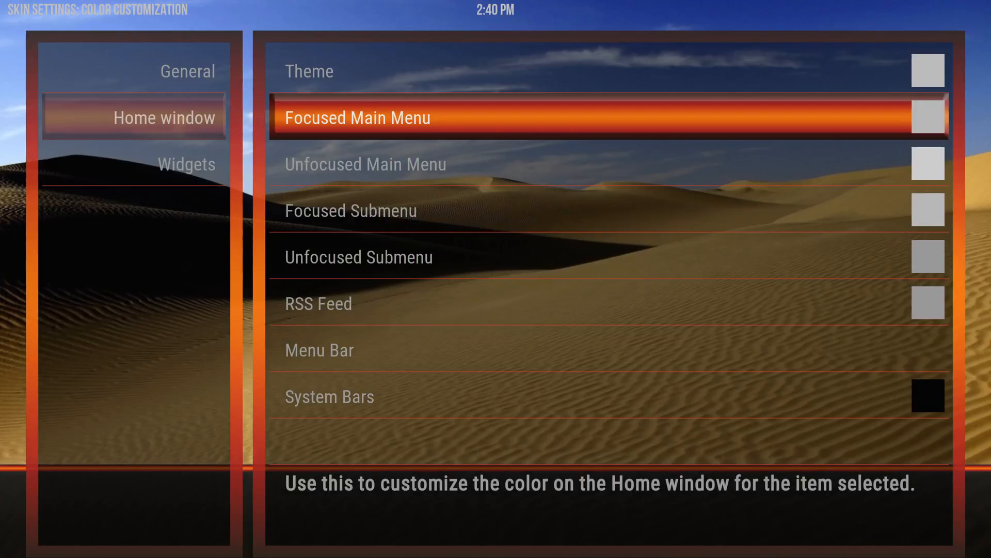
# Leave the skin settings for the home screen and open the Interface settings from System
pyautogui.press('Escape')
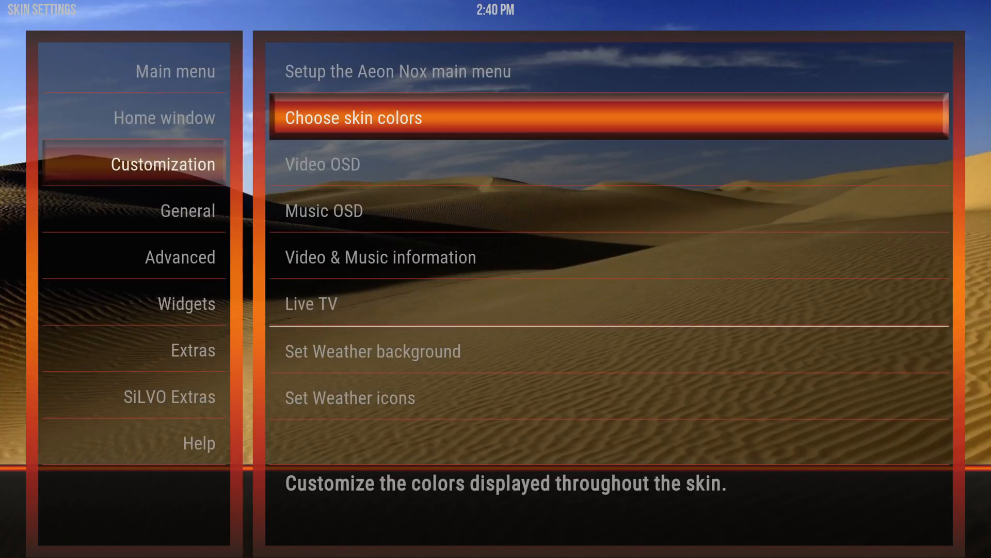
pyautogui.press('Escape')
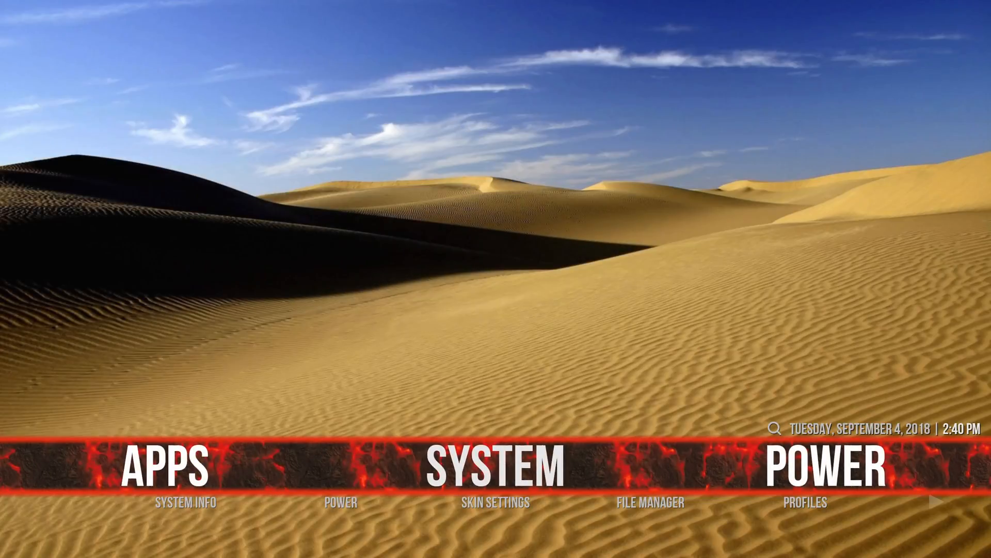
pyautogui.press('Return')
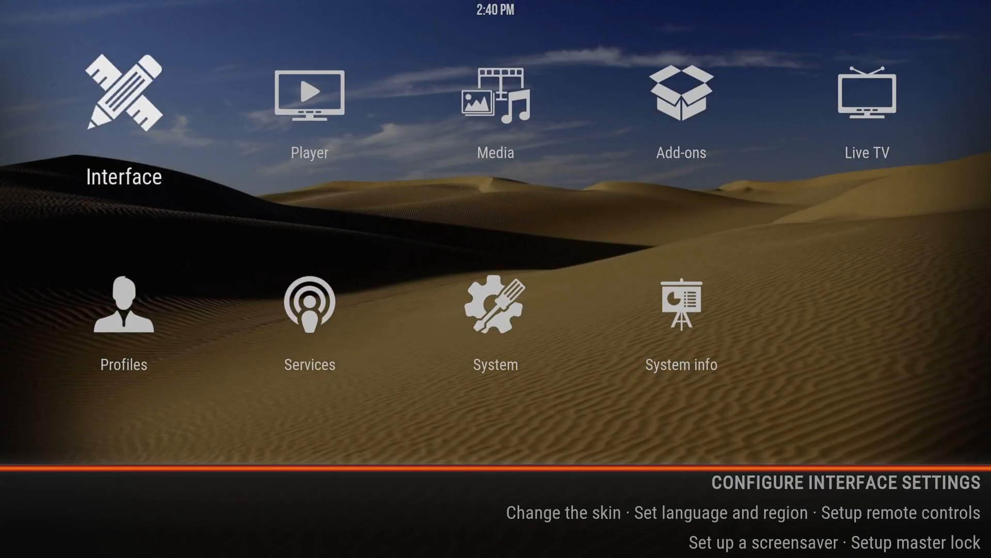
pyautogui.press('Return')
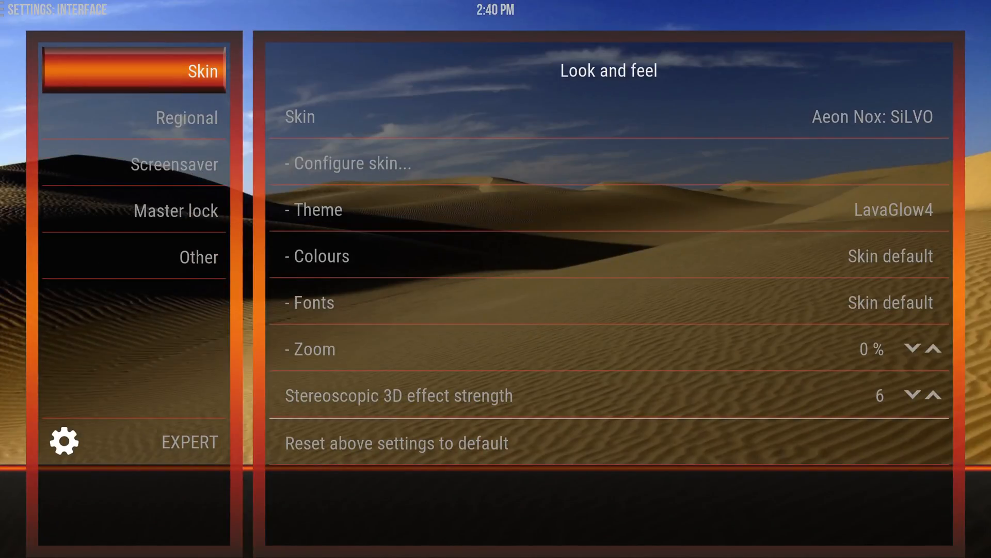
# Set the skin's Colours option to the brightGREEN preset
pyautogui.press('Right')
pyautogui.press('Down')
pyautogui.press('Down')
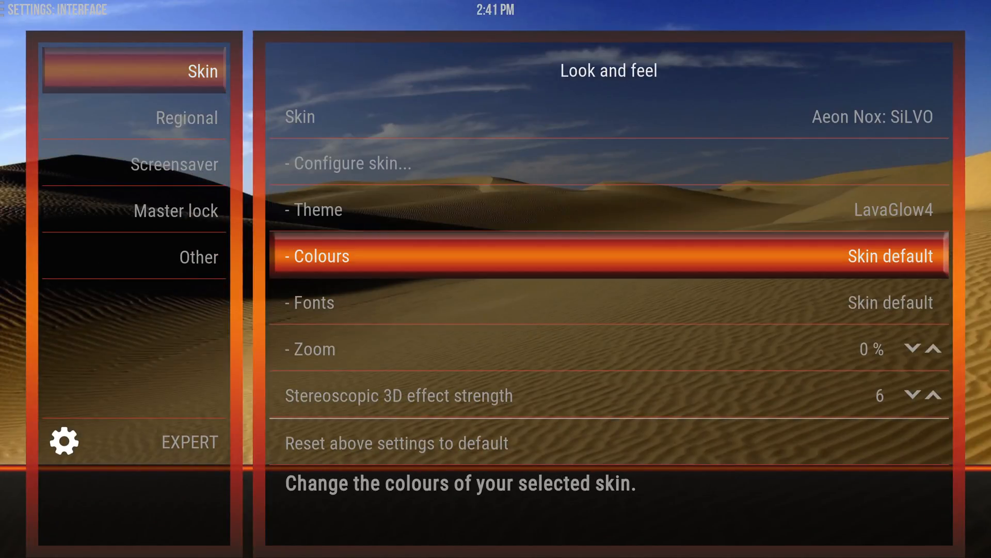
pyautogui.press('Return')
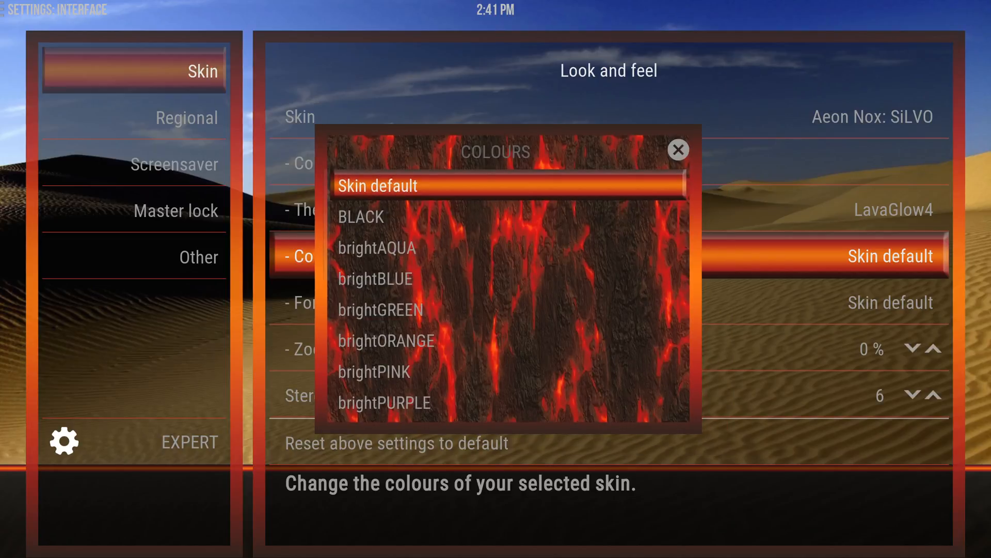
pyautogui.press('Down')
pyautogui.press('Down')
pyautogui.press('Down')
pyautogui.press('Down')
pyautogui.press('Down')
pyautogui.press('Up')
pyautogui.press('Up')
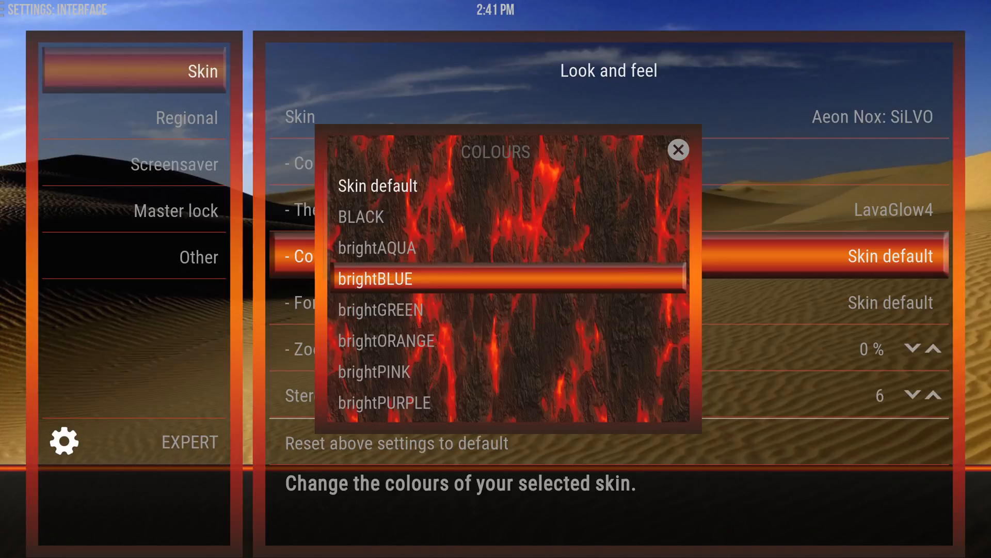
pyautogui.press('Down')
pyautogui.press('Return')
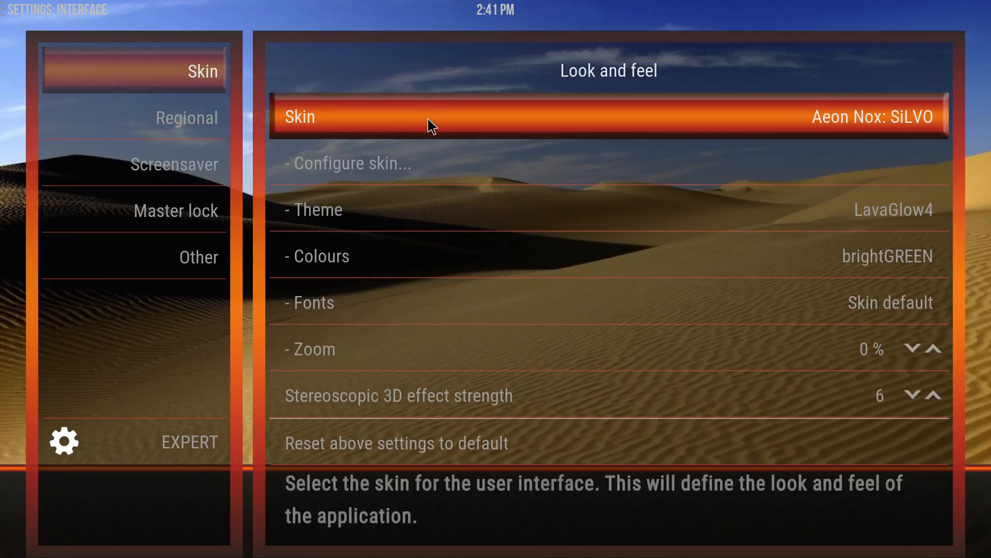
# View the list of Colours presets, close it unchanged, and return from the settings to the home screen
pyautogui.click(557, 262)
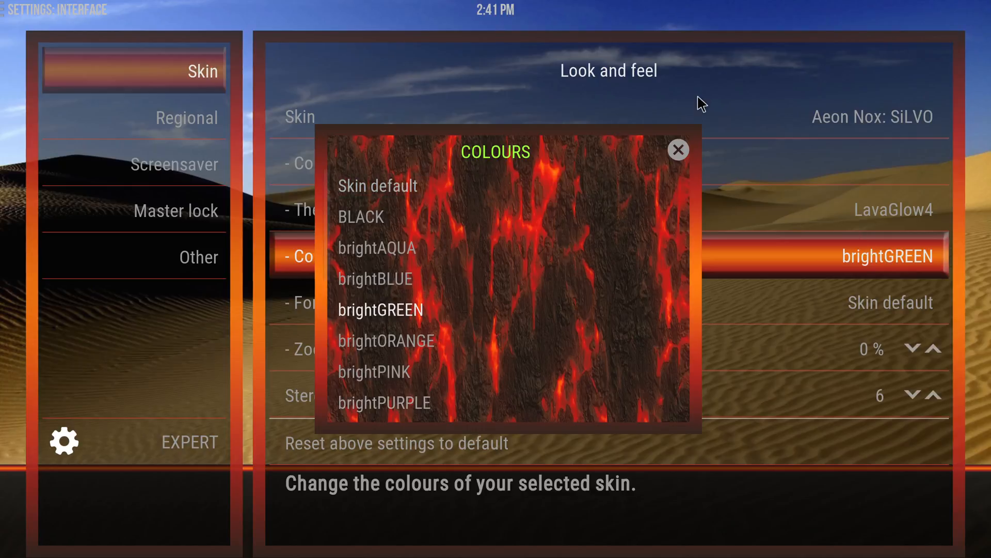
pyautogui.click(679, 150)
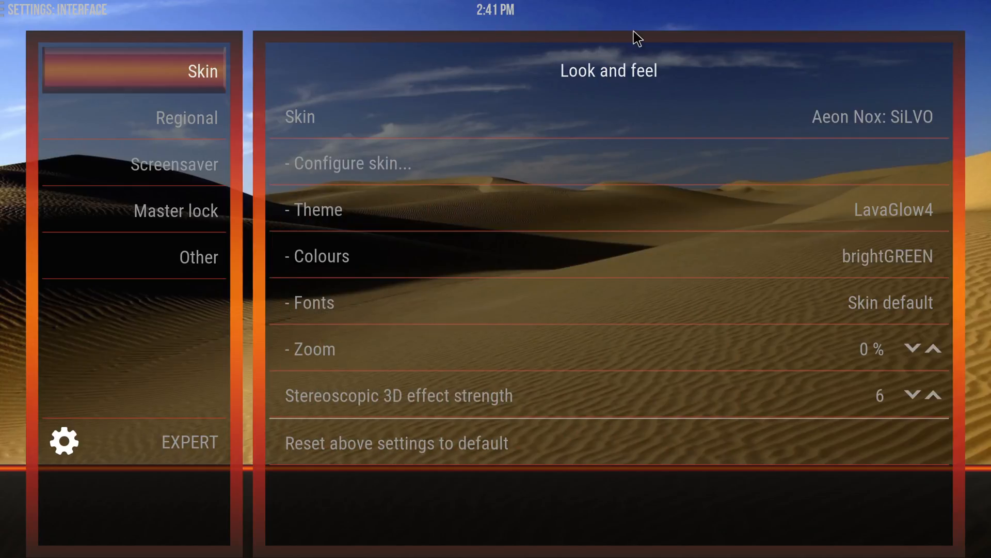
pyautogui.press('Escape')
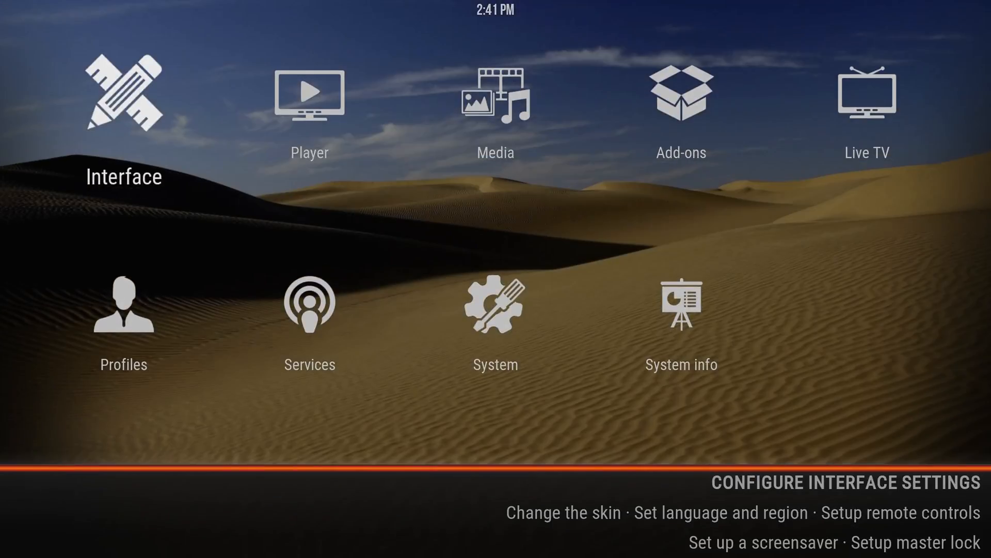
pyautogui.press('Escape')
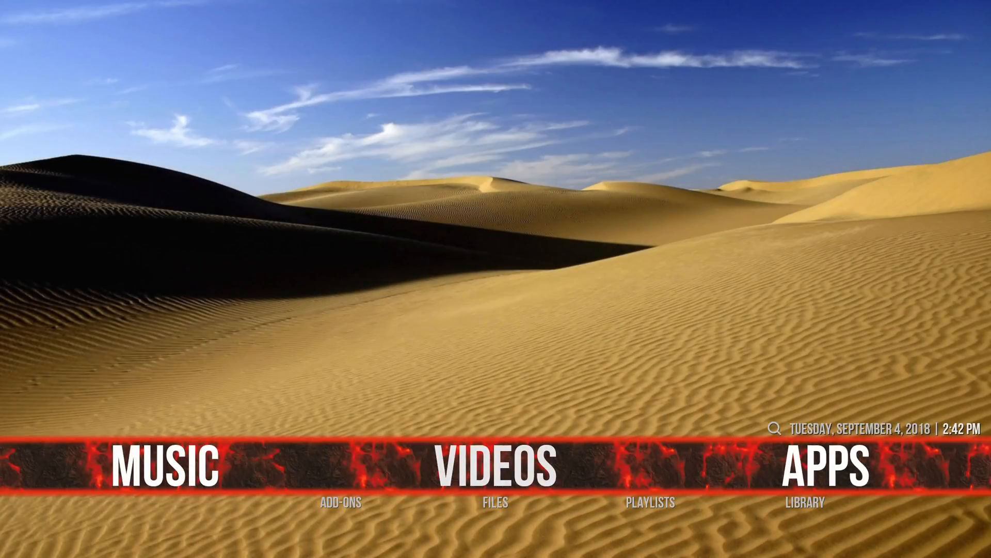
# Switch to File Explorer and open the colors folder inside skin.aeon.nox.silvo
pyautogui.hotkey('alt', 'Tab')
pyautogui.hotkey('alt', 'Tab')
pyautogui.hotkey('alt', 'Tab')
pyautogui.hotkey('alt', 'Tab')
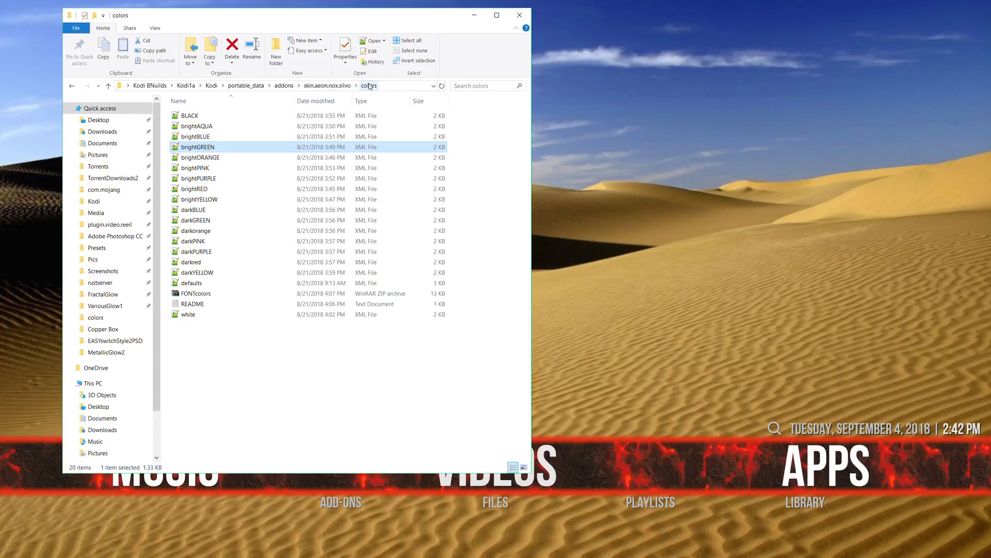
pyautogui.press('BackSpace')
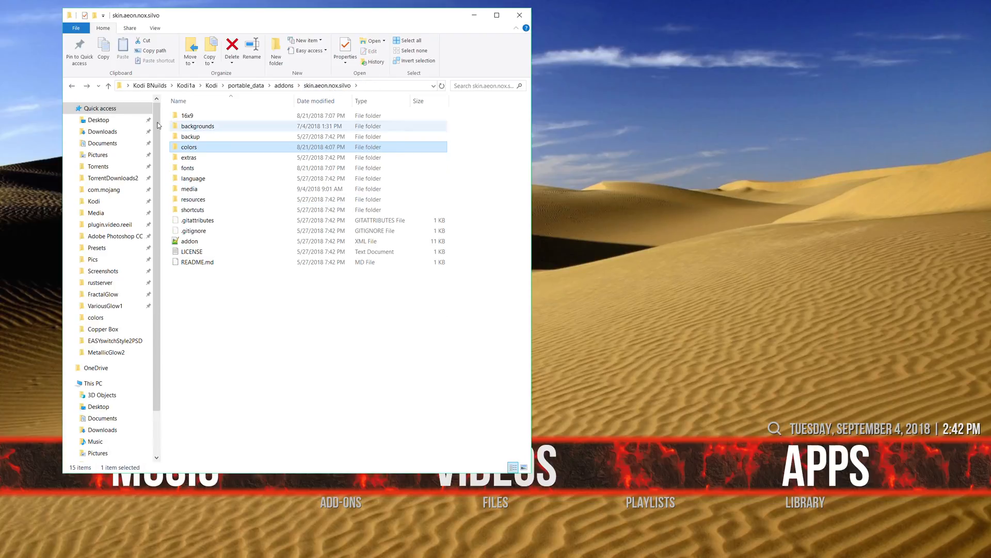
pyautogui.doubleClick(228, 143)
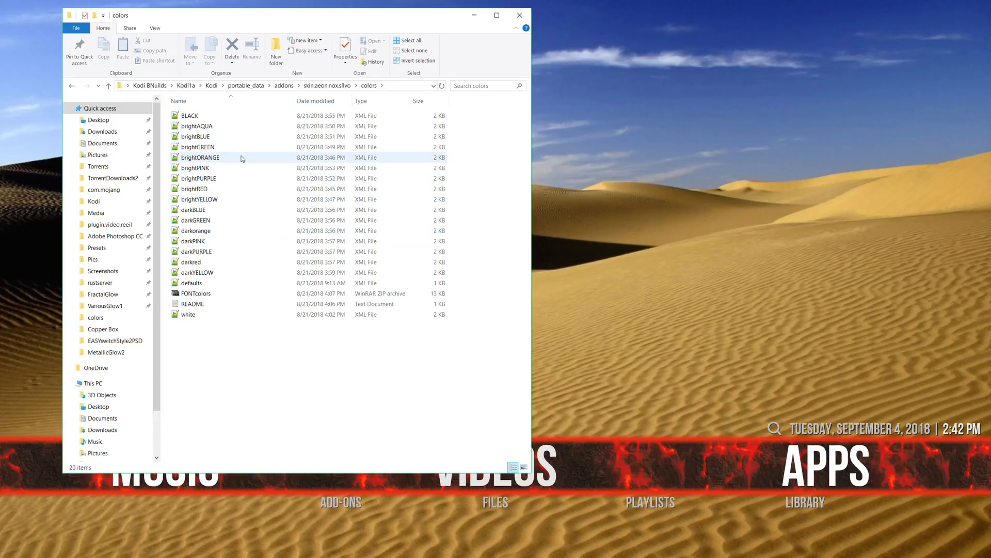
# Copy the brightGREEN XML file in the colors folder
pyautogui.click(217, 148)
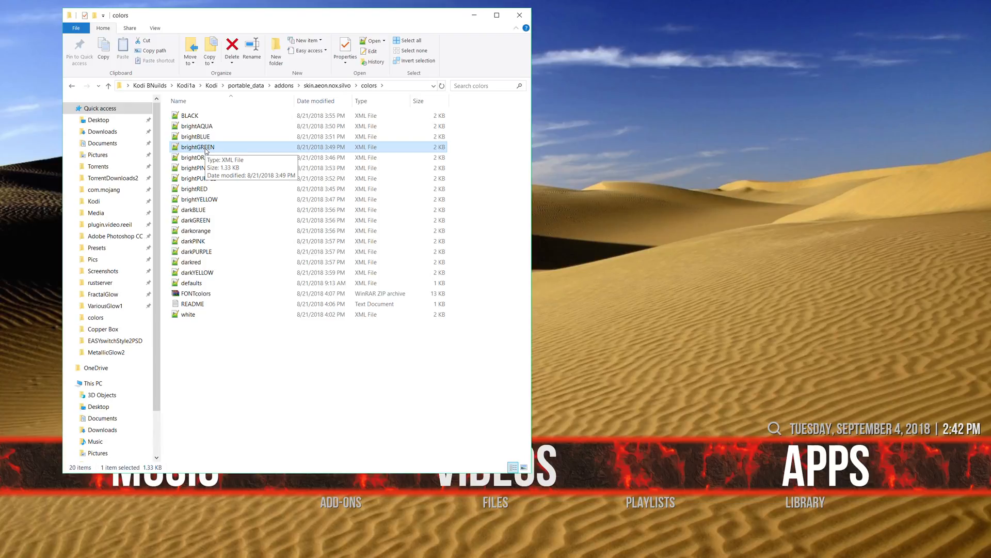
pyautogui.rightClick(206, 150)
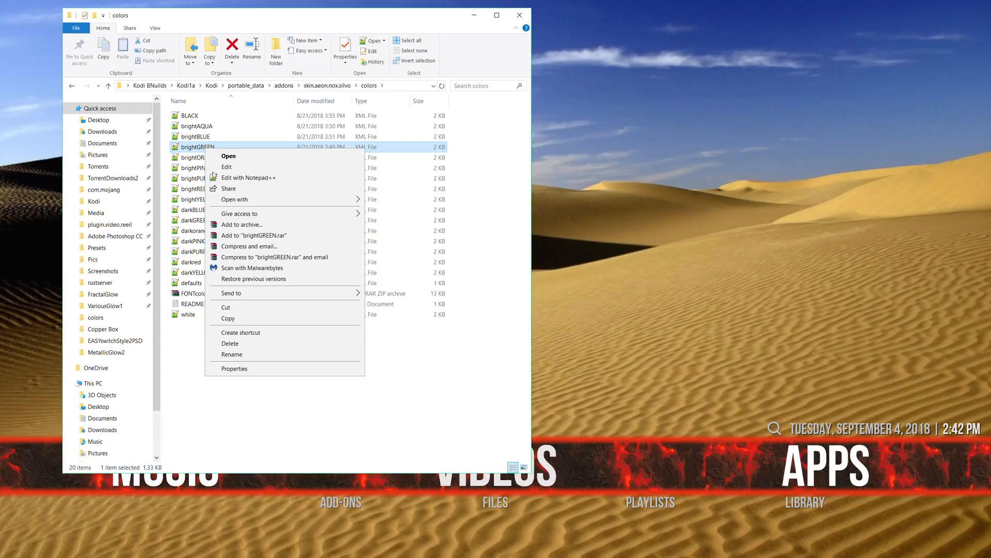
pyautogui.click(244, 316)
pyautogui.rightClick(217, 350)
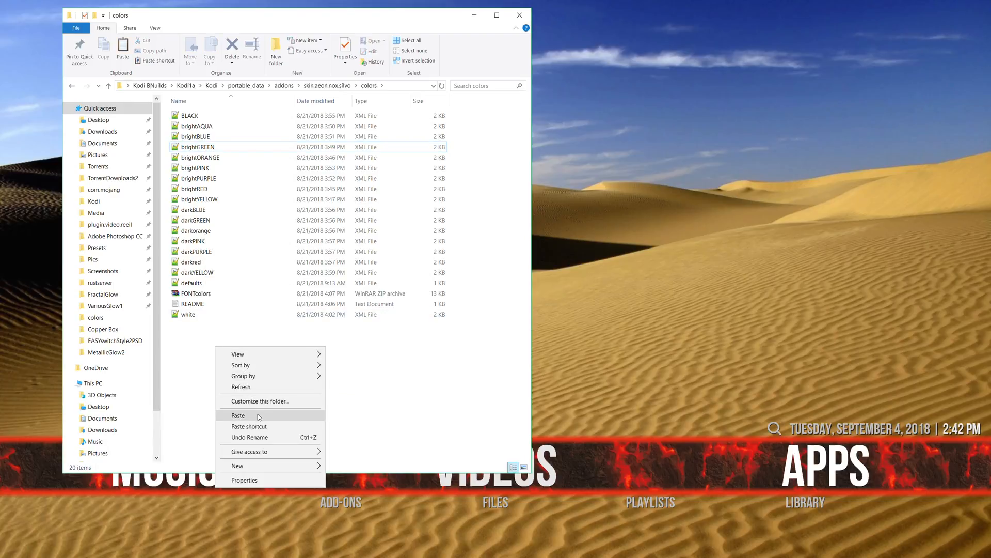
pyautogui.click(259, 412)
pyautogui.rightClick(250, 148)
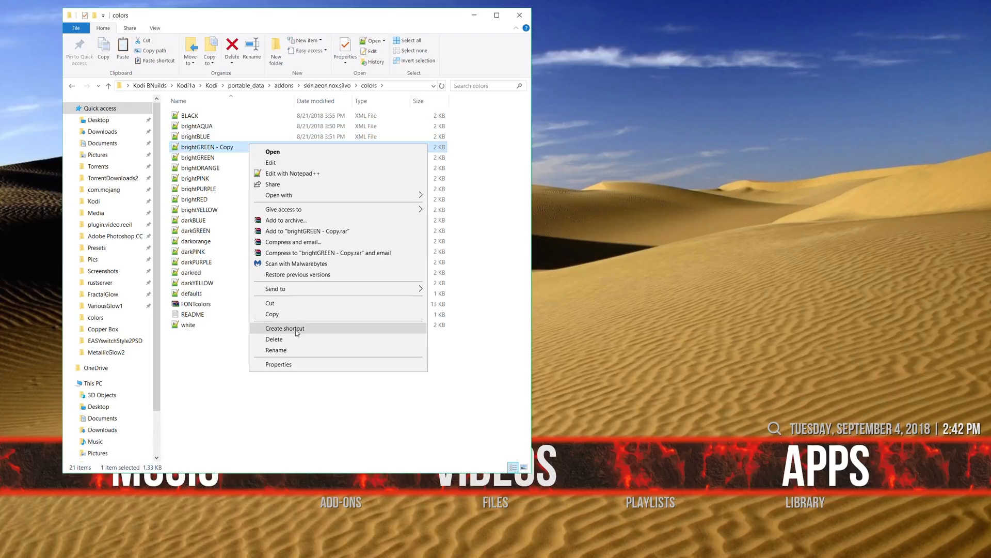
pyautogui.click(293, 339)
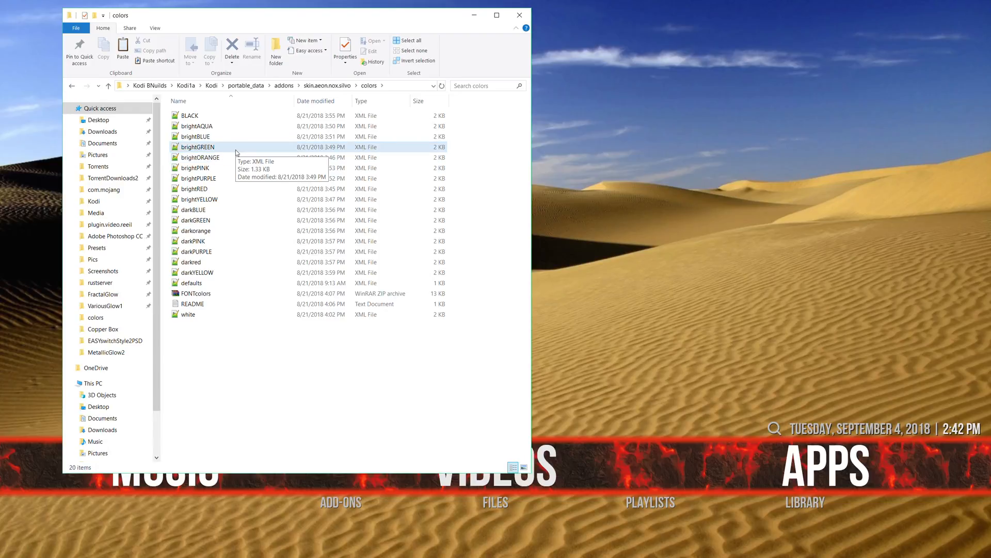
# Paste the copied brightGREEN file into the colors folder and rename the duplicate brightGREENBKUP
pyautogui.rightClick(252, 361)
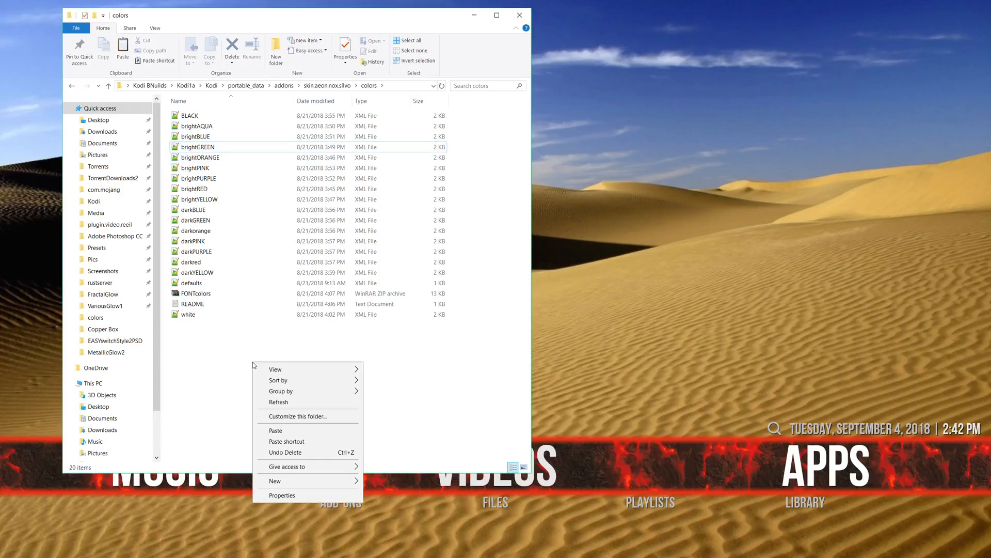
pyautogui.click(295, 429)
pyautogui.rightClick(234, 147)
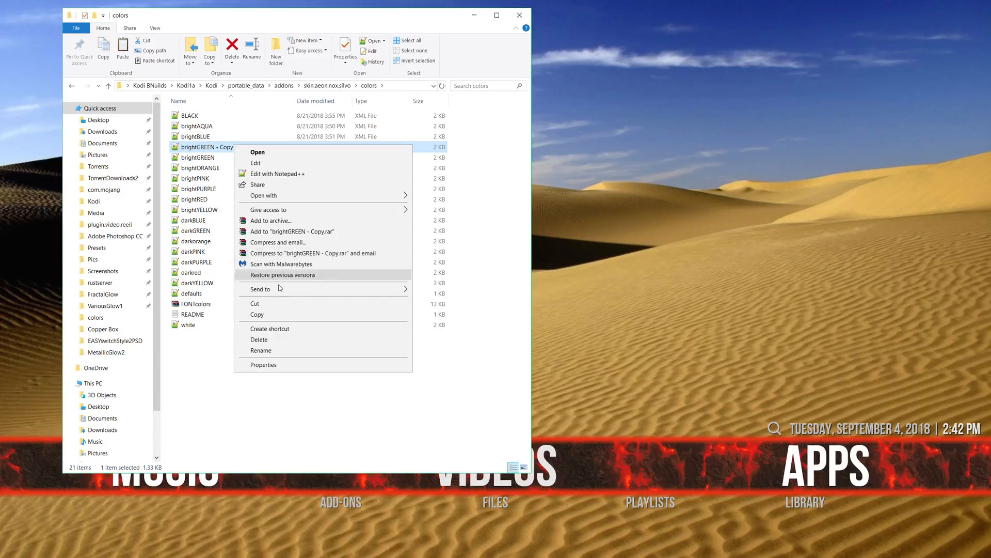
pyautogui.click(279, 349)
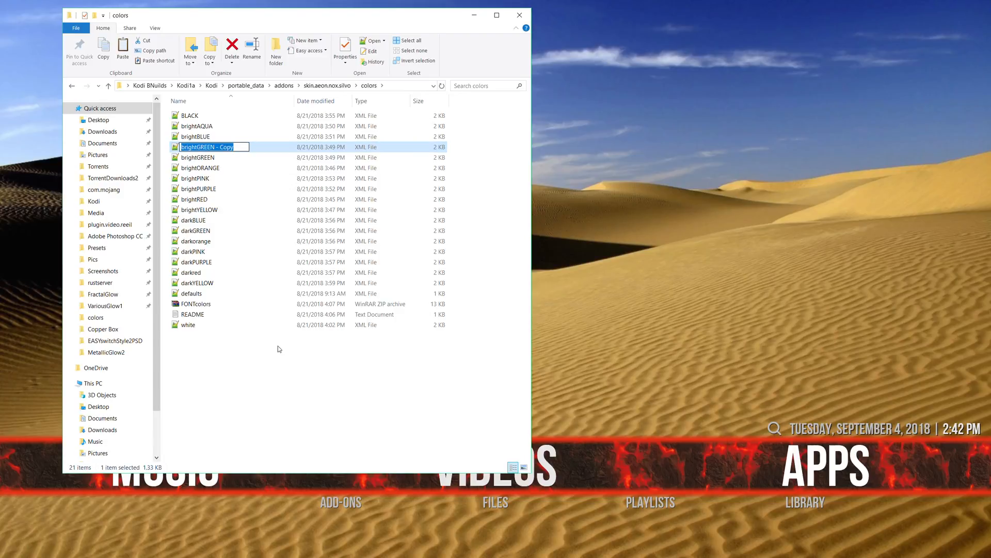
pyautogui.press('End')
pyautogui.press('BackSpace')
pyautogui.press('BackSpace')
pyautogui.press('BackSpace')
pyautogui.press('BackSpace')
pyautogui.press('BackSpace')
pyautogui.press('BackSpace')
pyautogui.press('BackSpace')
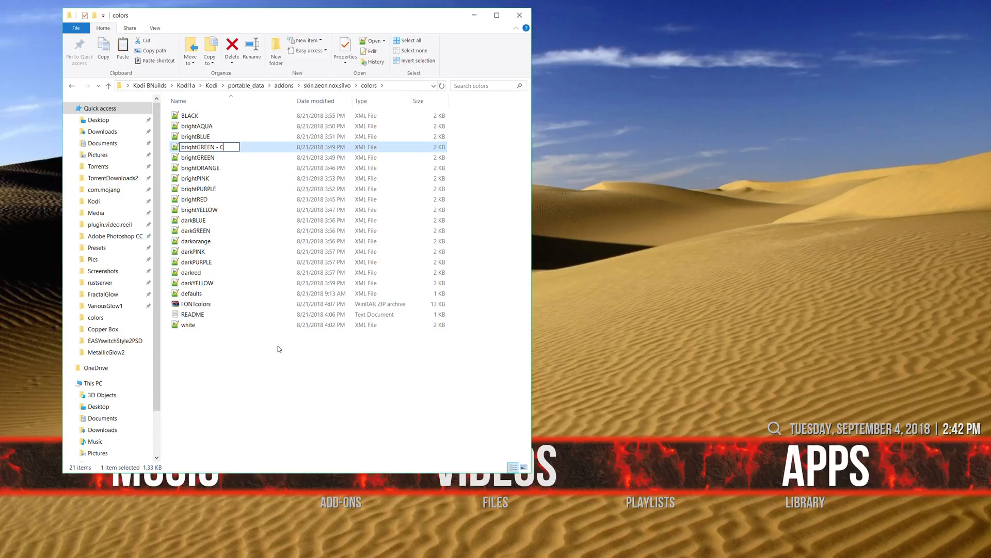
pyautogui.write('BKUP')
pyautogui.press('Return')
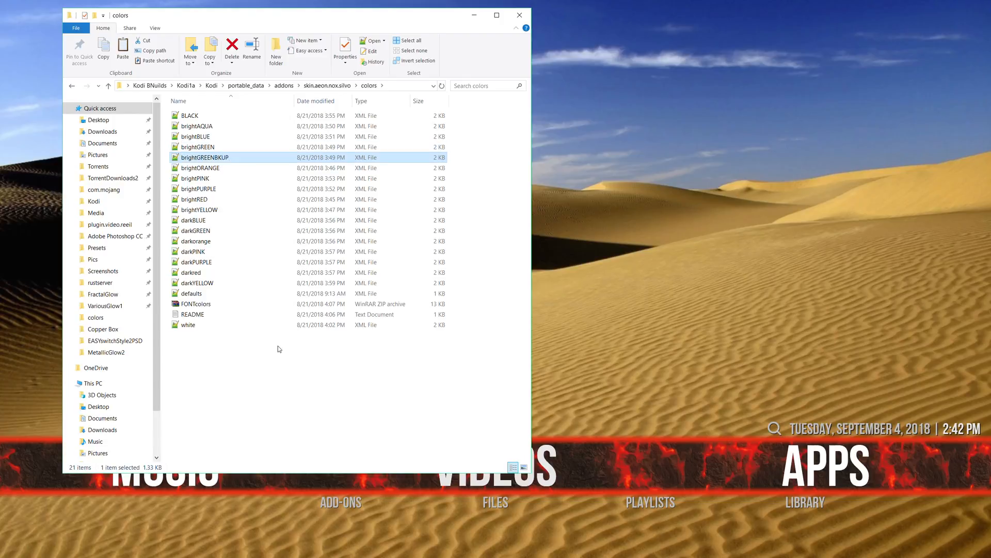
# Open the original brightGREEN file, not the backup, for editing in Notepad++
pyautogui.click(199, 147)
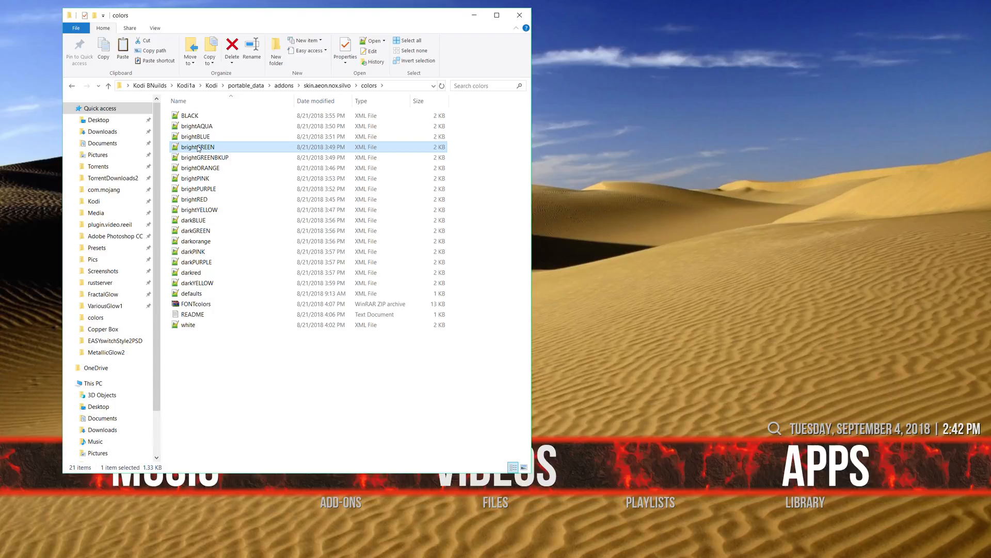
pyautogui.click(216, 158)
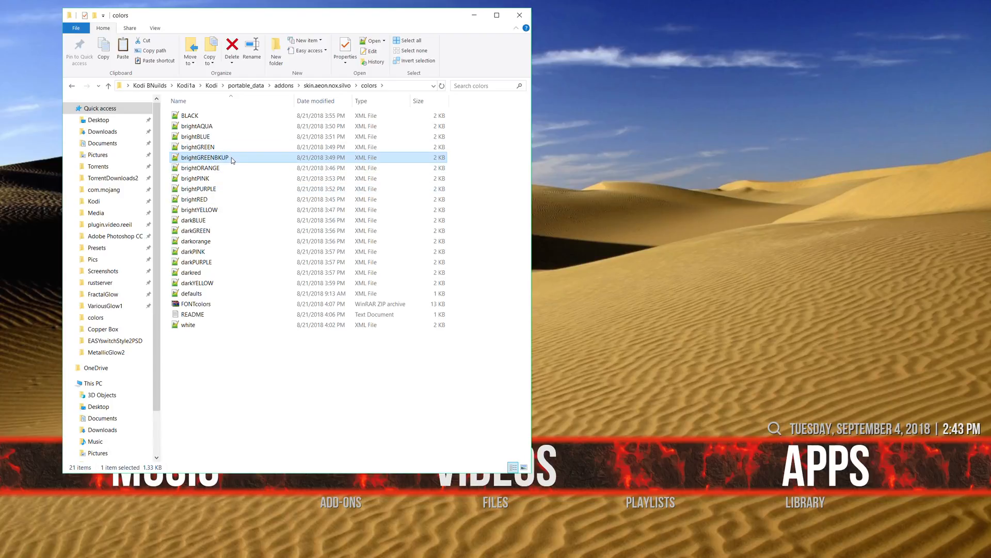
pyautogui.rightClick(232, 160)
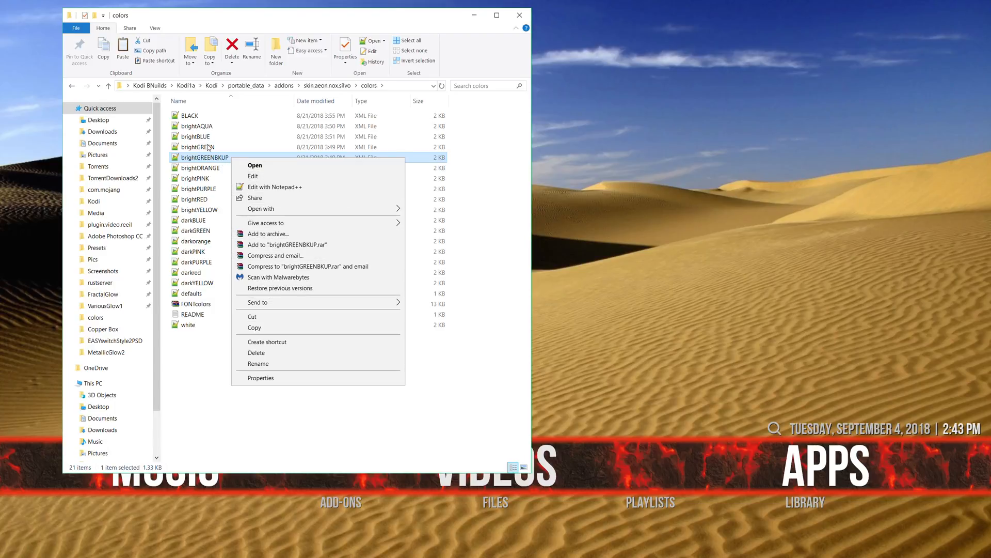
pyautogui.click(206, 149)
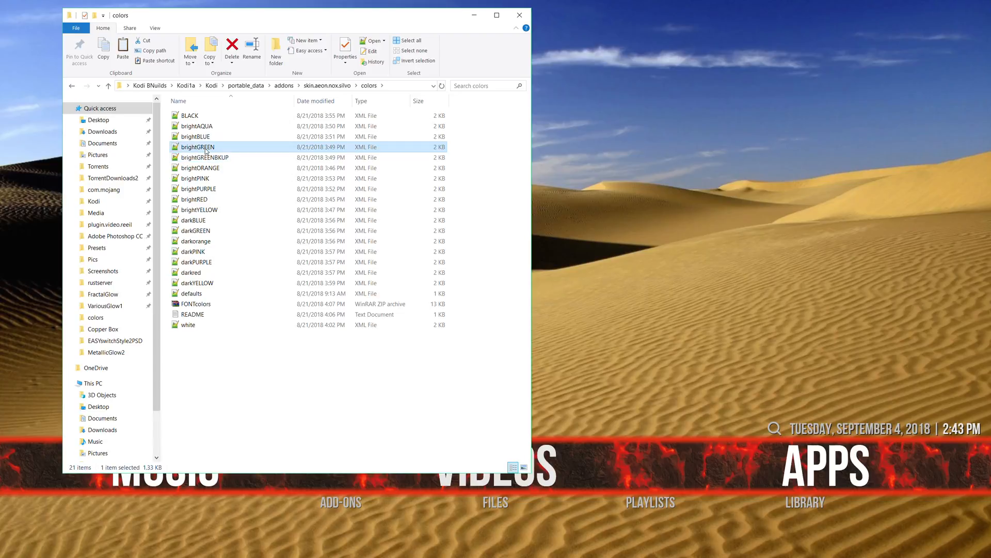
pyautogui.rightClick(206, 151)
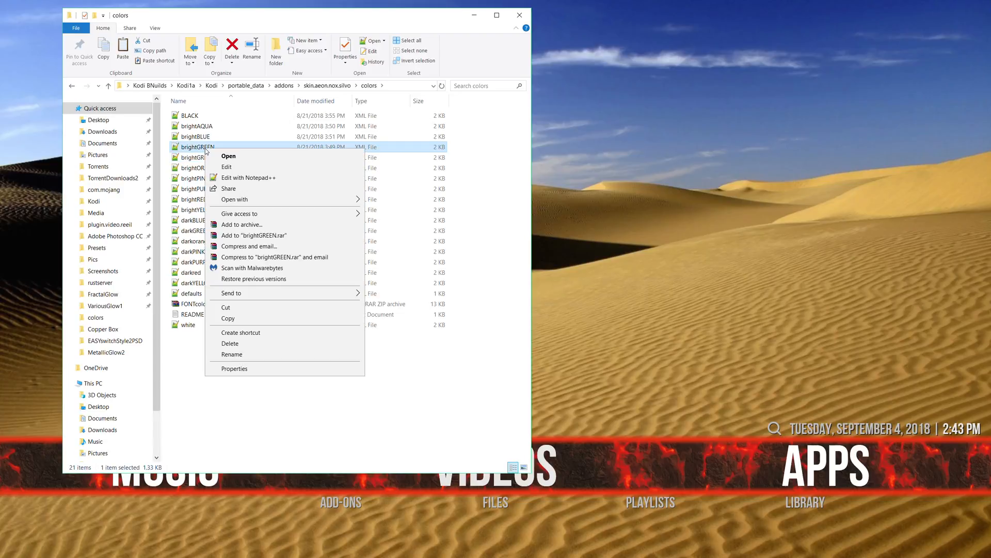
pyautogui.click(269, 178)
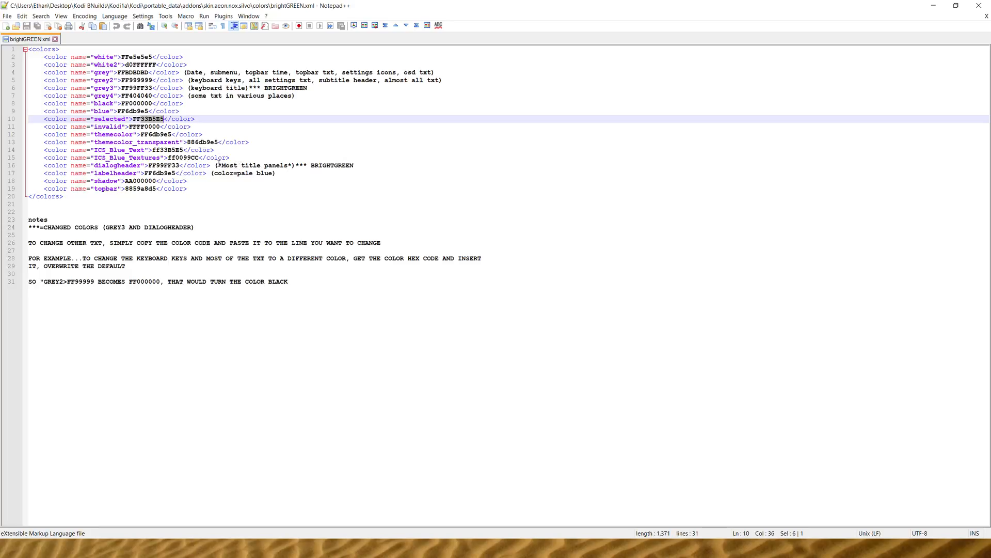
# Review the dialogheader and grey3 lines, and copy the hex digits 99FF33 from the grey3 color code
pyautogui.moveTo(163, 166); pyautogui.dragTo(265, 160)
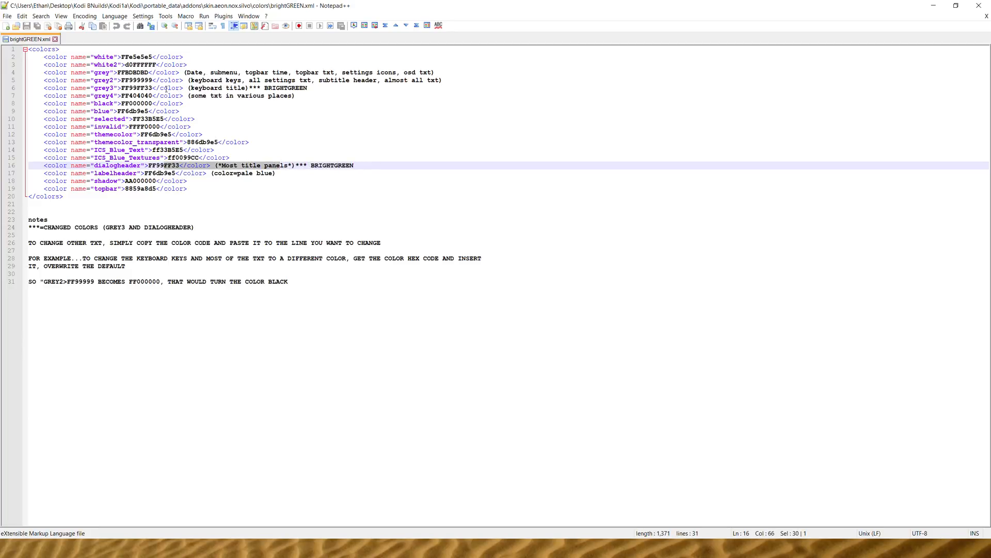
pyautogui.moveTo(119, 87); pyautogui.dragTo(317, 87)
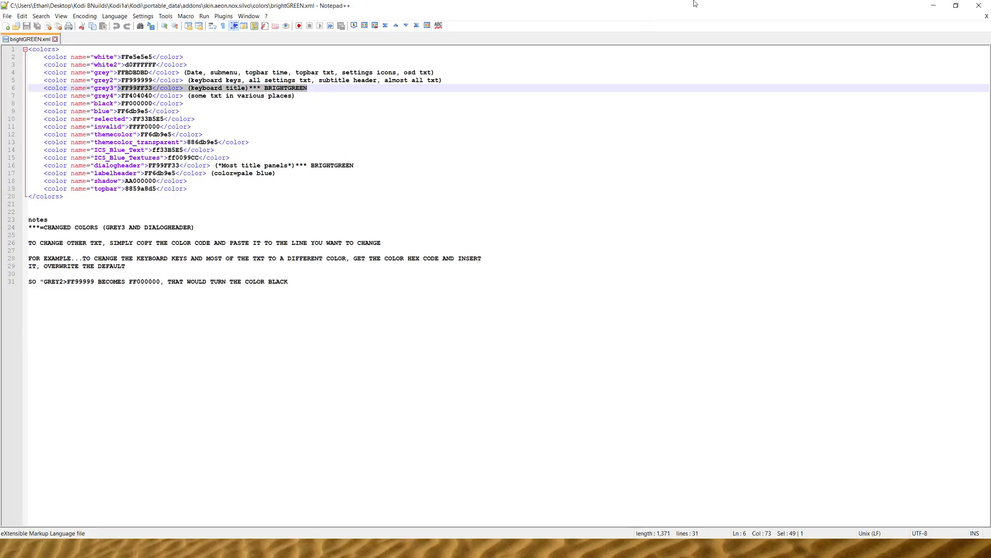
pyautogui.click(129, 89)
pyautogui.moveTo(130, 89); pyautogui.dragTo(153, 89)
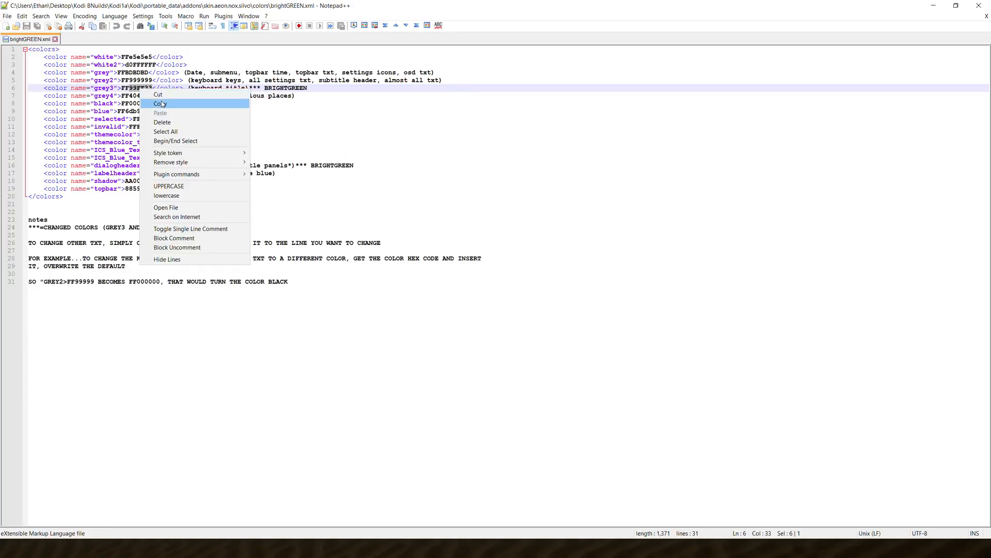
pyautogui.click(161, 104)
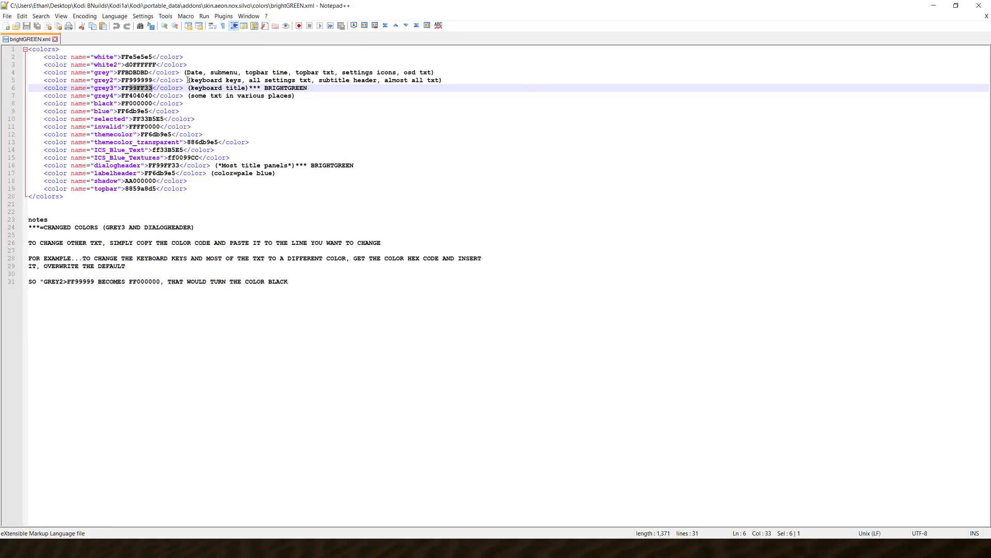
# Replace the six digits after FF in the grey color code on line 4 with the copied 99FF33
pyautogui.click(128, 76)
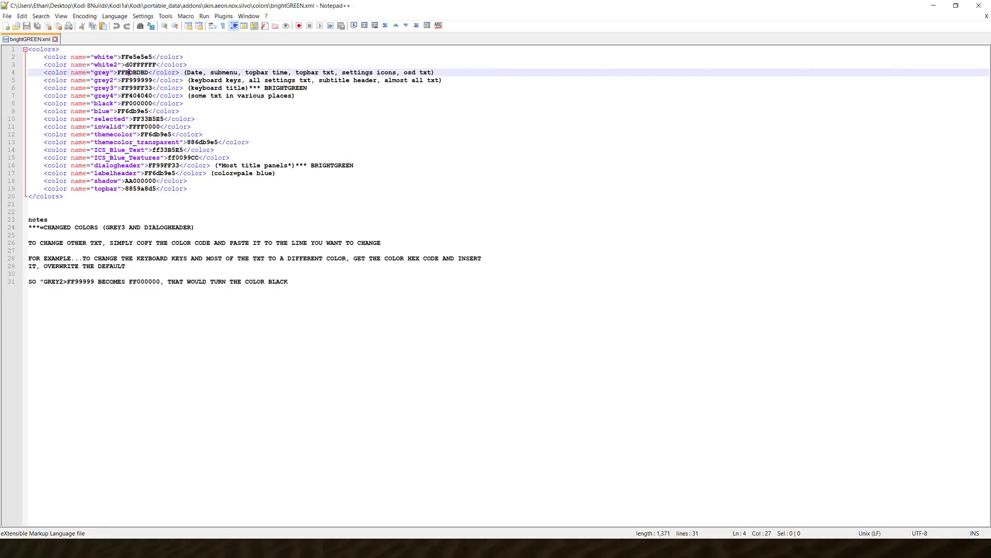
pyautogui.hotkey('shift', 'Right')
pyautogui.hotkey('shift', 'Right')
pyautogui.moveTo(121, 72); pyautogui.dragTo(149, 73)
pyautogui.rightClick(141, 73)
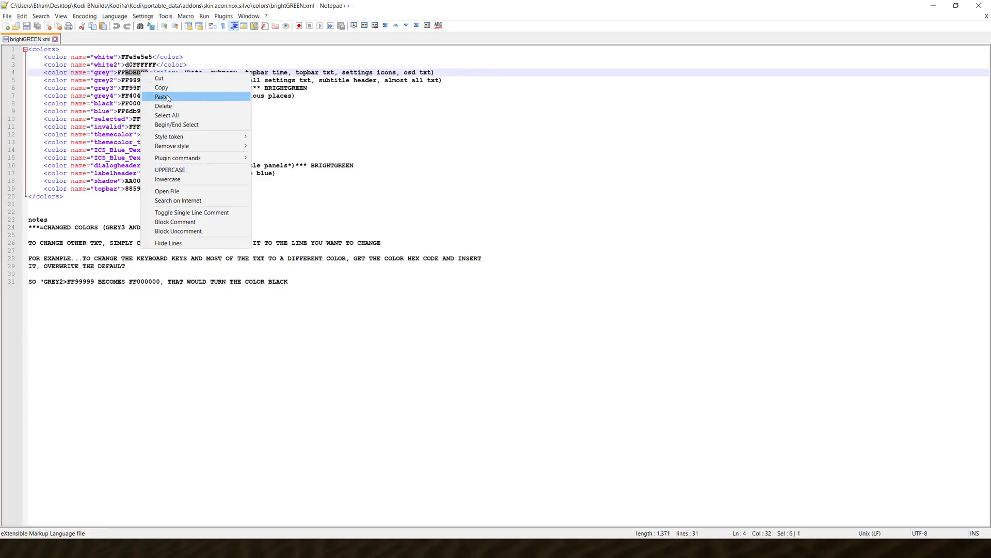
pyautogui.click(164, 96)
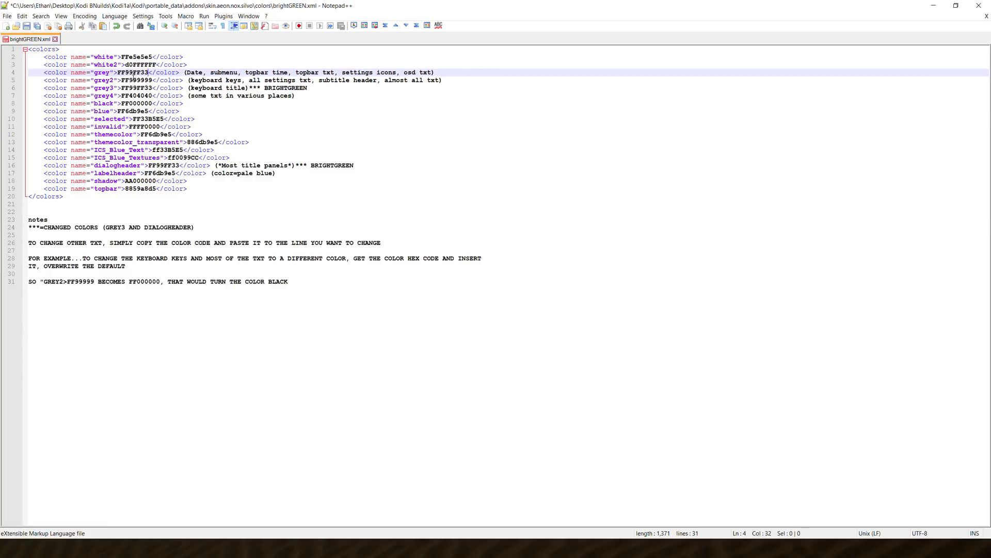
# Replace the six digits after FF in the grey2 and grey4 color codes with the copied 99FF33, and save the file
pyautogui.moveTo(129, 81); pyautogui.dragTo(153, 81)
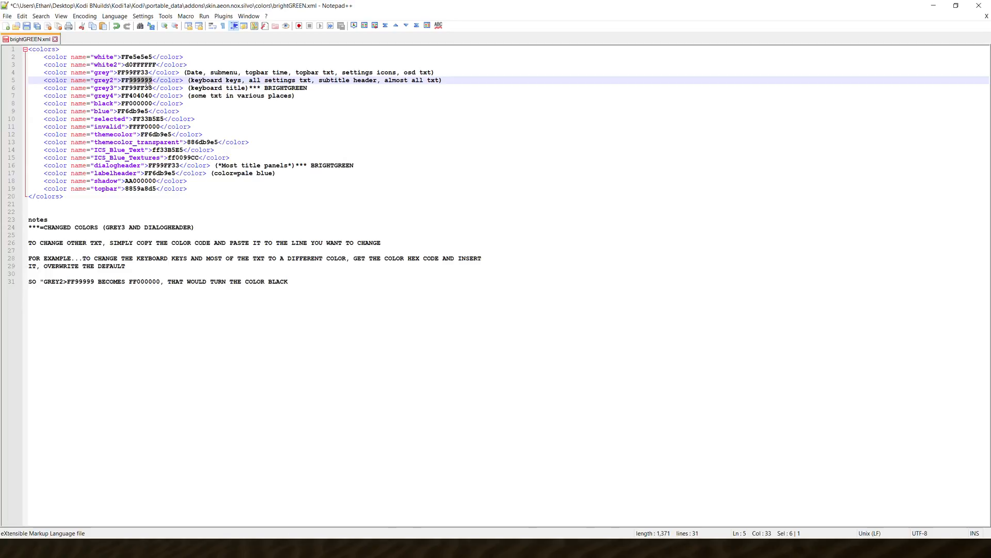
pyautogui.rightClick(148, 84)
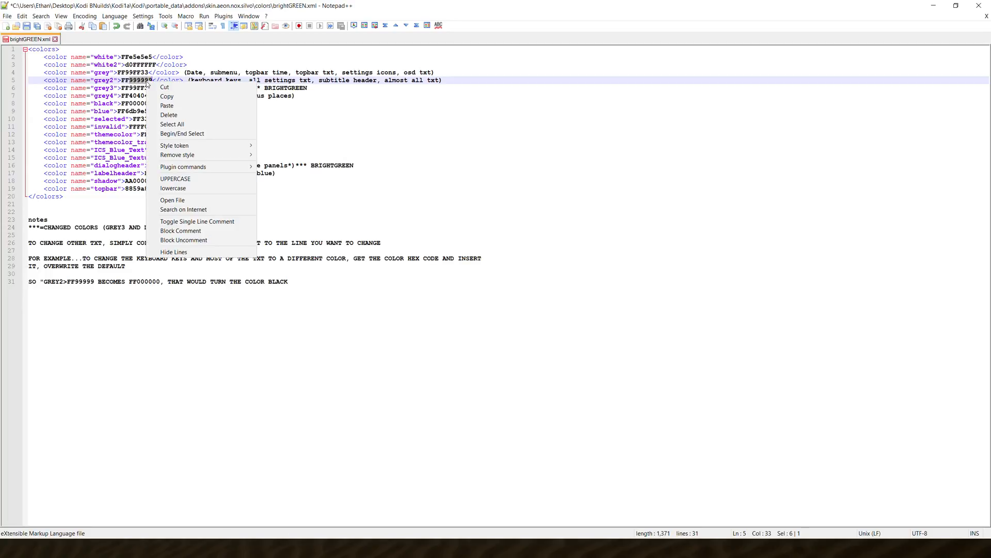
pyautogui.click(168, 105)
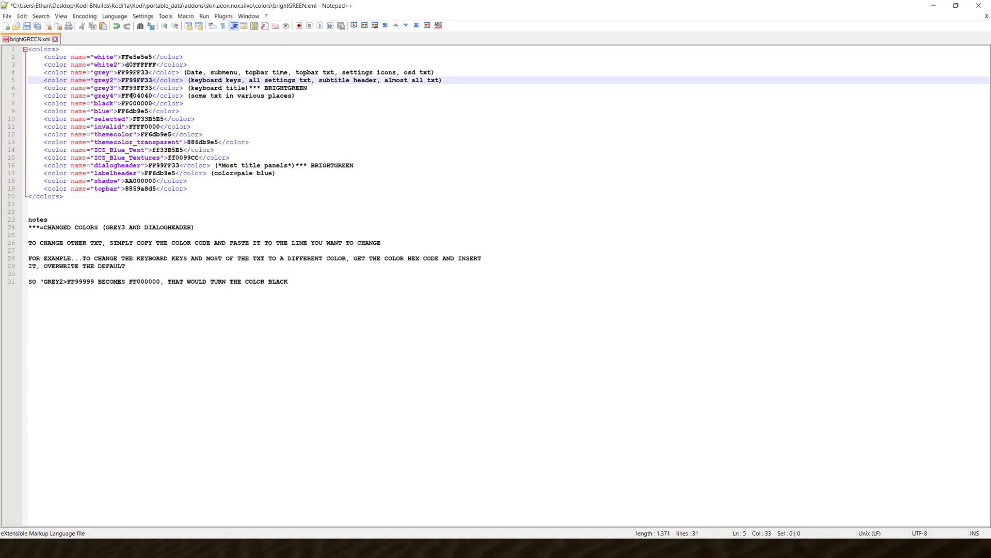
pyautogui.moveTo(137, 96); pyautogui.dragTo(148, 95)
pyautogui.rightClick(148, 96)
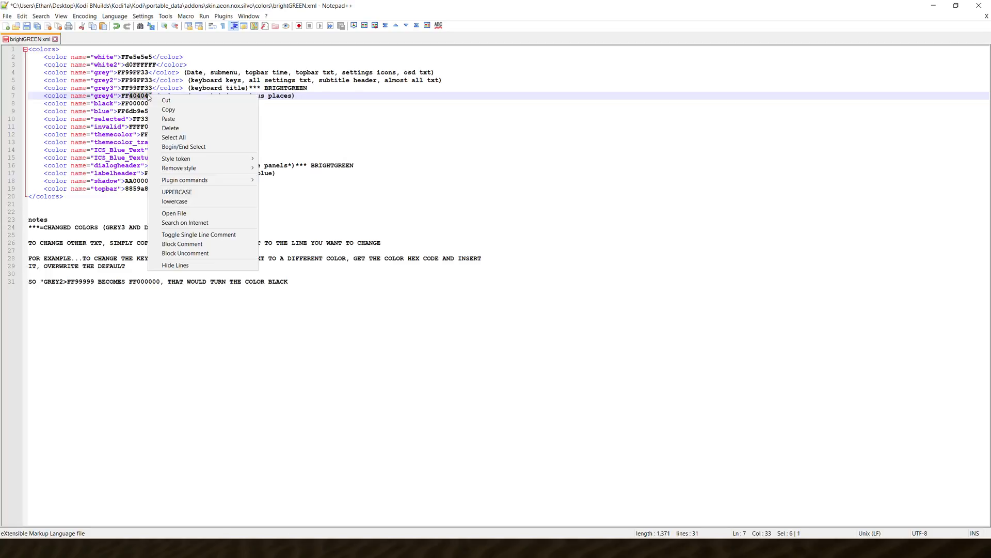
pyautogui.click(172, 117)
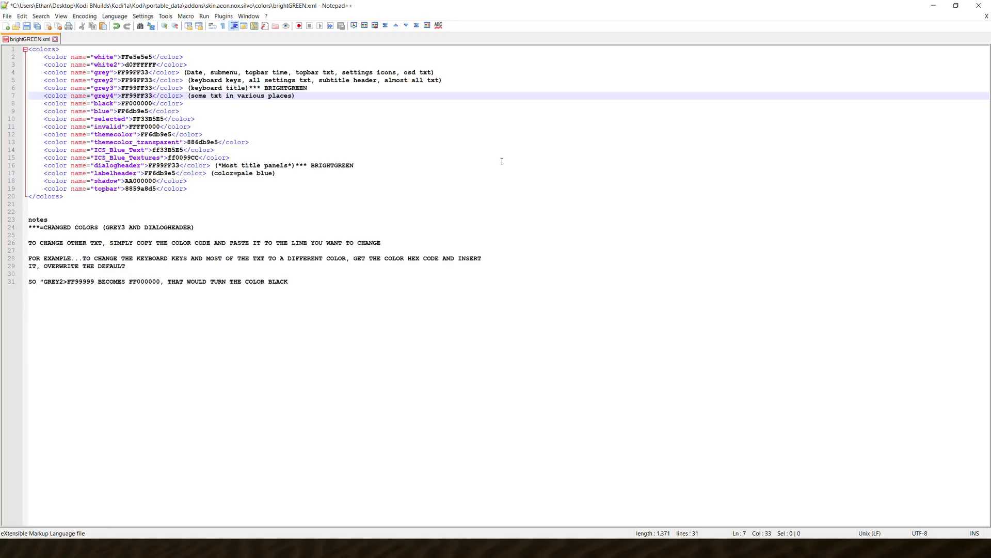
pyautogui.click(27, 26)
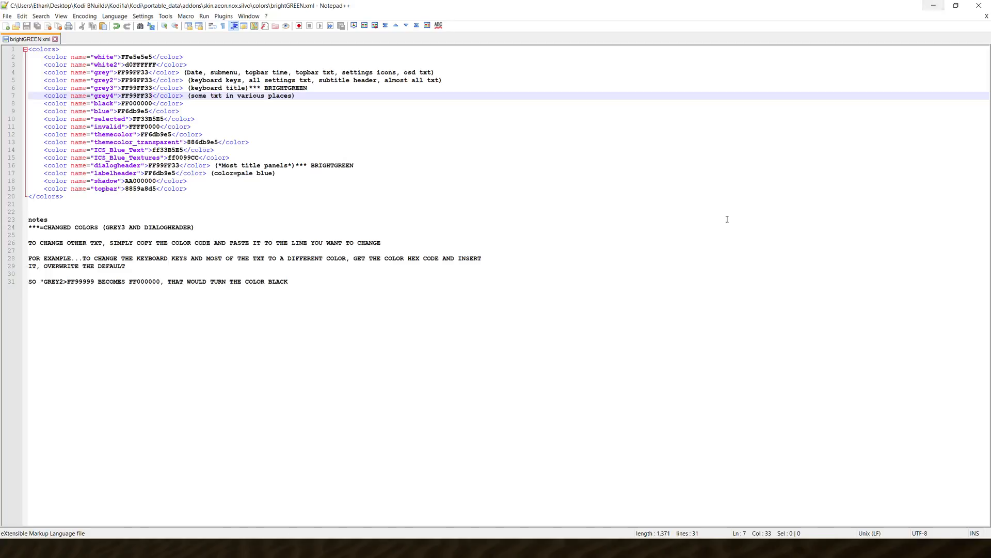
# Switch to Kodi and reload the skin
pyautogui.hotkey('alt', 'Tab')
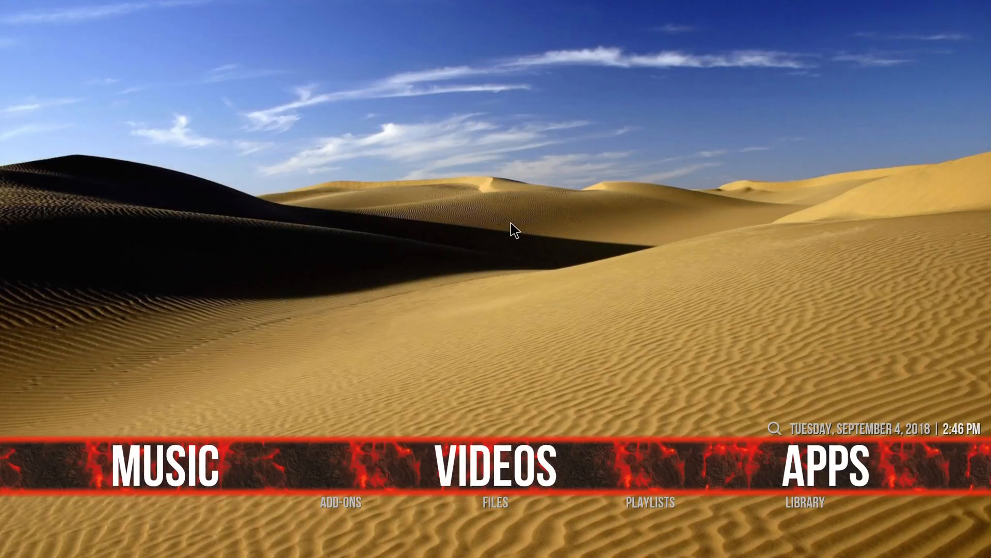
pyautogui.press('s')
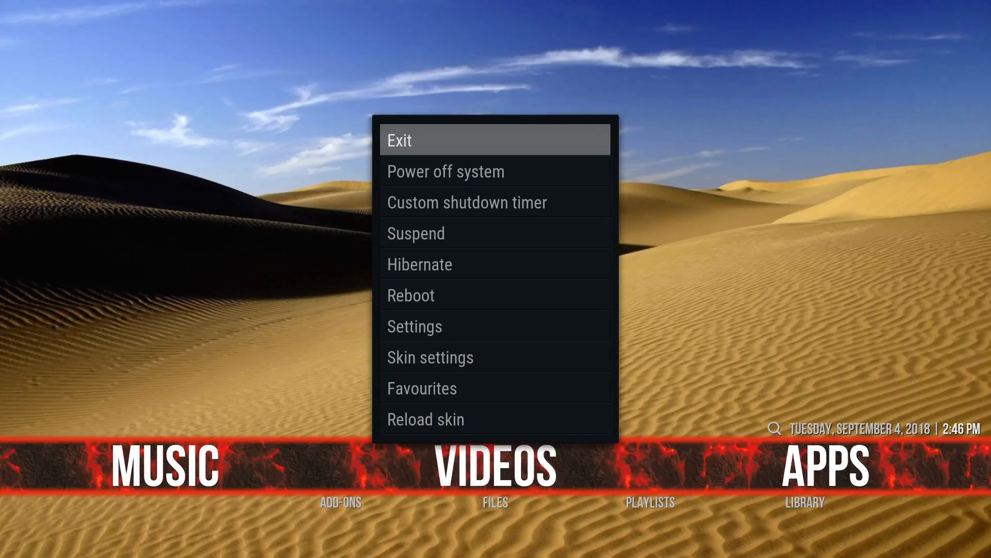
pyautogui.press('Up')
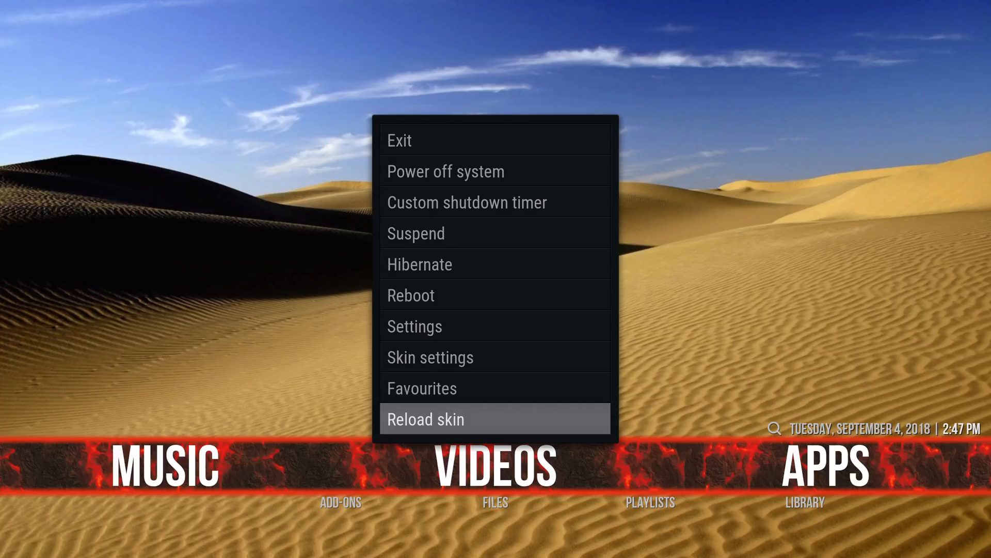
pyautogui.press('Return')
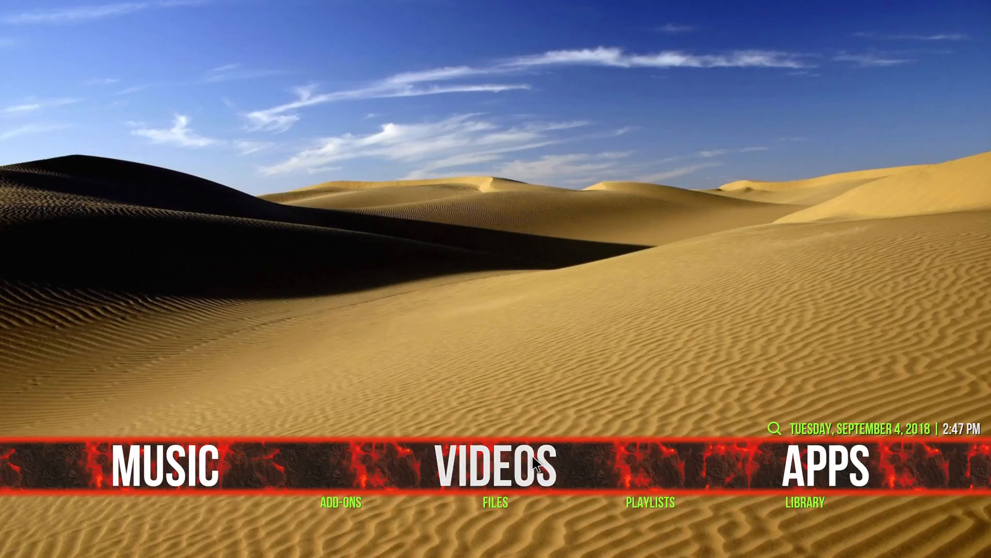
# Open the settings screen from the home menu
pyautogui.press('Left')
pyautogui.press('Left')
pyautogui.press('Left')
pyautogui.press('Left')
pyautogui.press('Left')
pyautogui.press('Return')
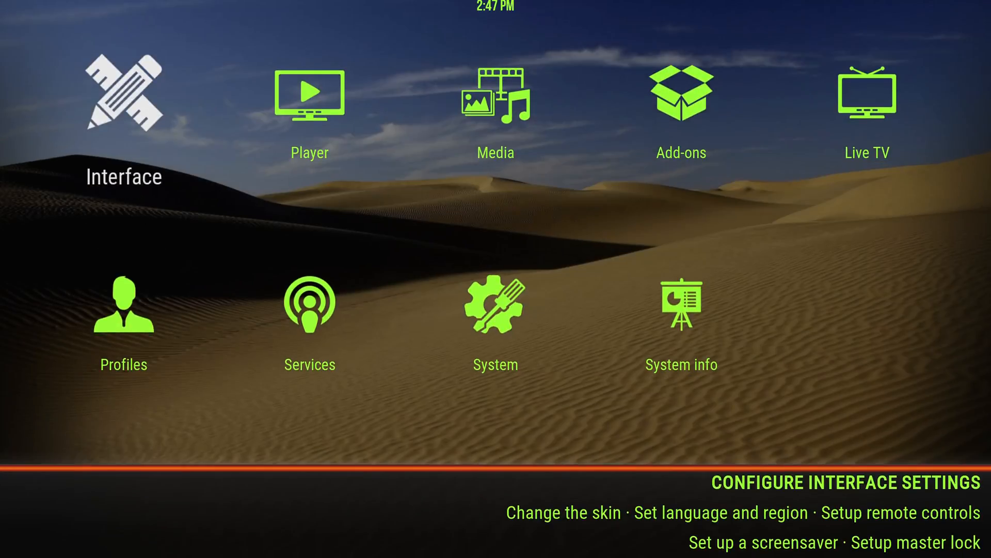
# Examine the colors of the icons, labels and descriptions across the settings categories
pyautogui.press('Right')
pyautogui.press('Right')
pyautogui.press('Right')
pyautogui.press('Right')
pyautogui.press('Left')
pyautogui.press('Left')
pyautogui.press('Left')
pyautogui.press('Down')
pyautogui.press('Up')
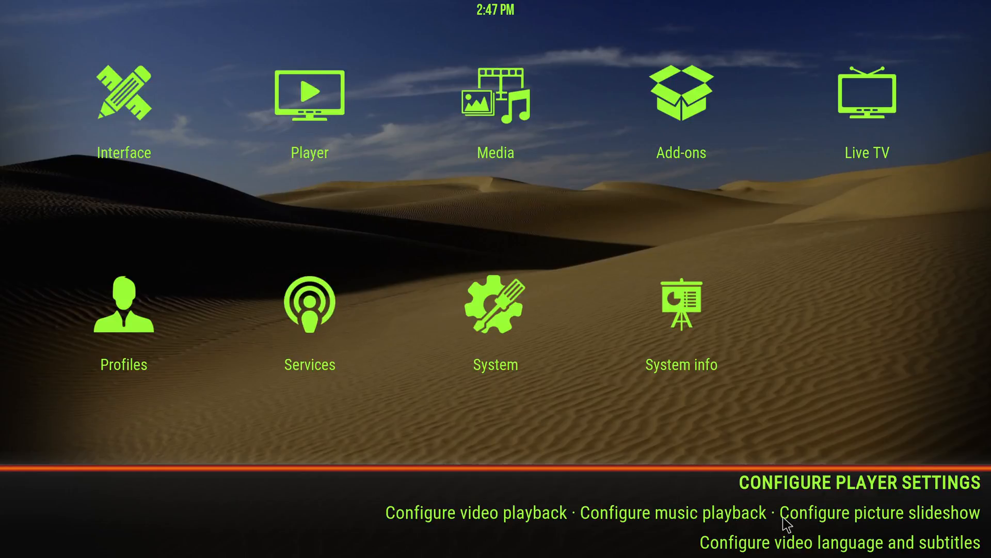
pyautogui.press('Right')
pyautogui.press('Left')
pyautogui.press('Left')
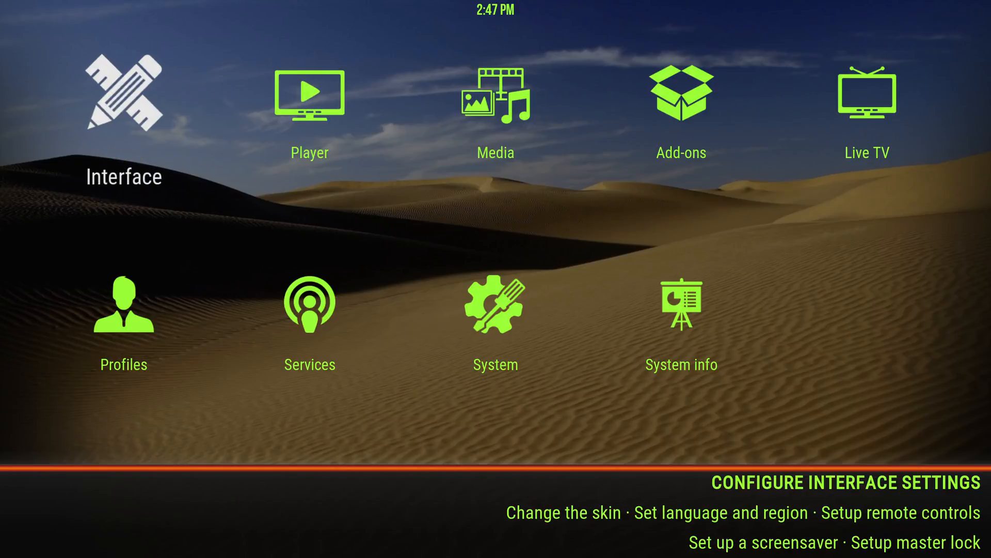
# Open the Interface settings and go to the skin's Colours option
pyautogui.press('Return')
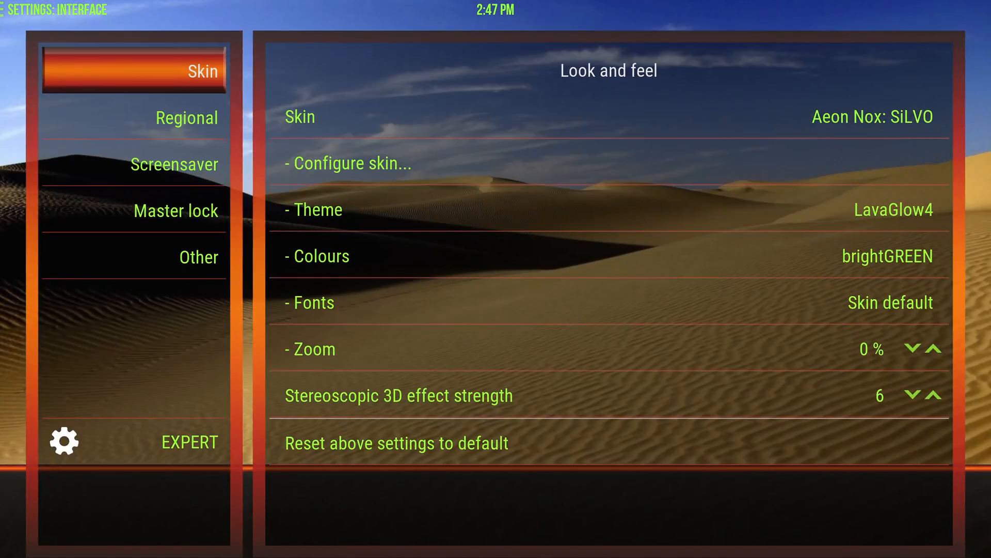
pyautogui.press('Right')
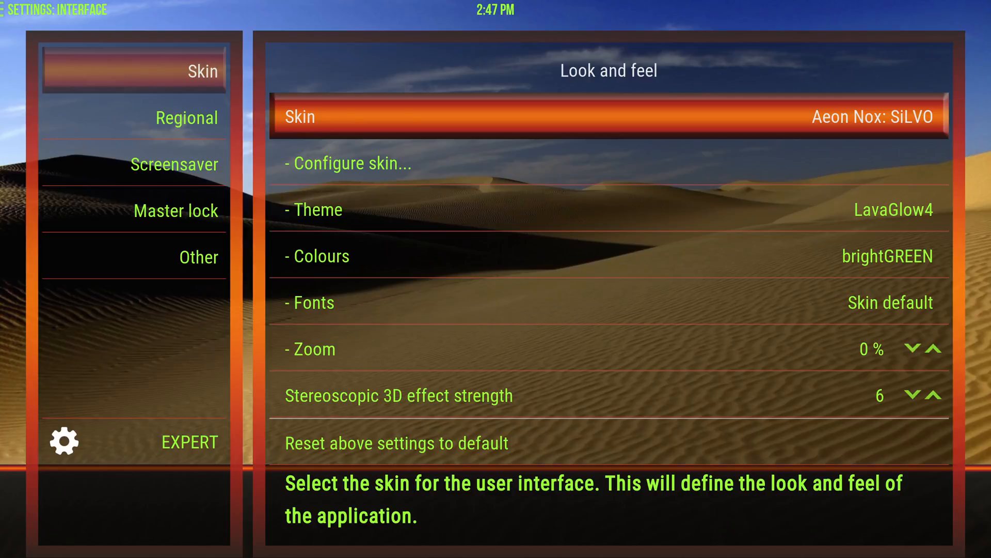
pyautogui.press('Down')
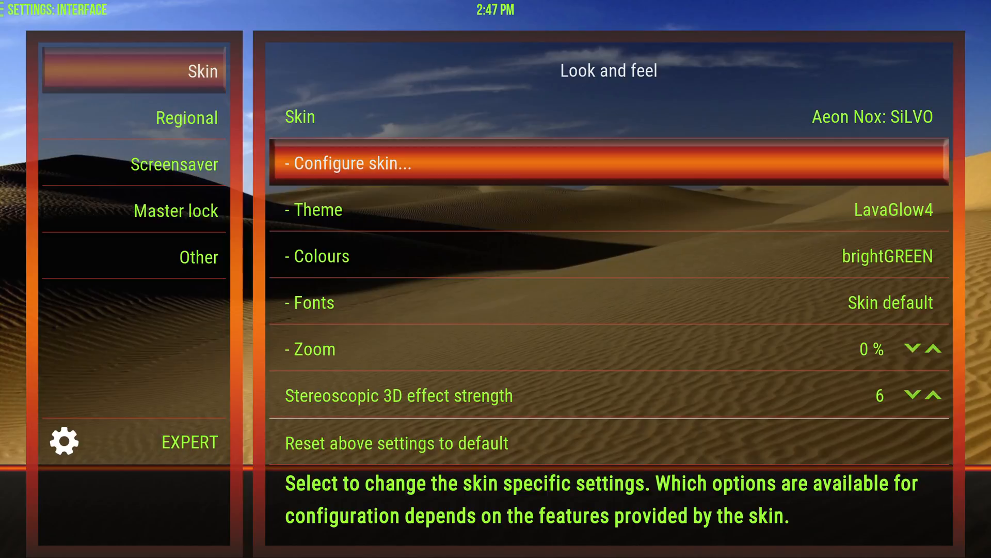
pyautogui.press('Down')
pyautogui.press('Down')
pyautogui.press('Down')
pyautogui.press('Down')
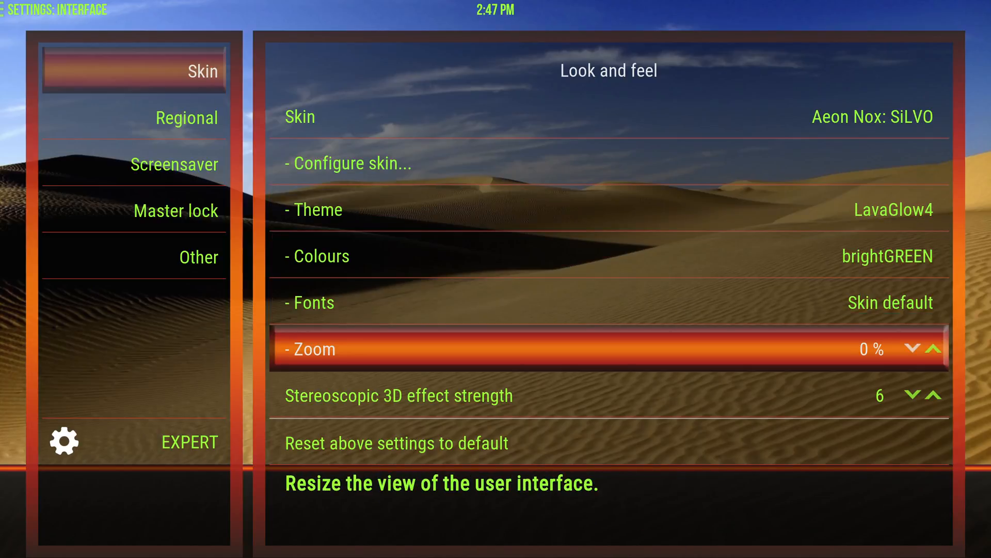
pyautogui.press('Up')
pyautogui.press('Up')
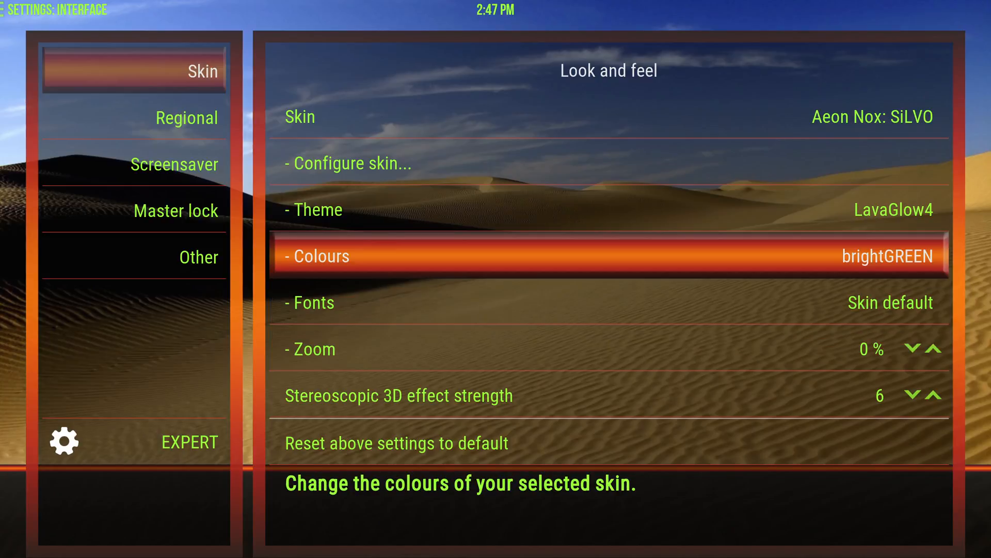
# Look through the list of available colour presets for the skin
pyautogui.press('Return')
pyautogui.press('Down')
pyautogui.press('Down')
pyautogui.press('Down')
pyautogui.press('Down')
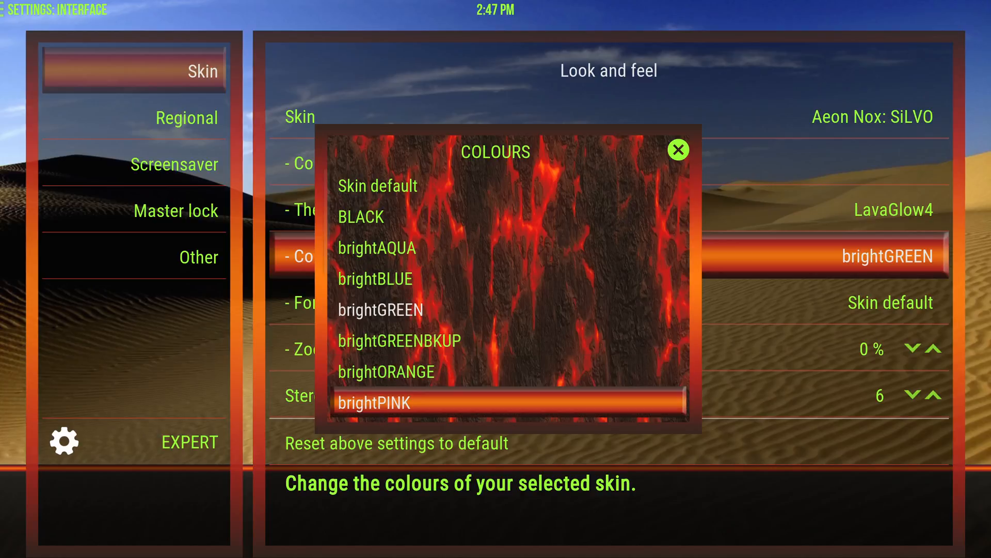
pyautogui.press('Up')
pyautogui.press('Up')
pyautogui.press('Up')
pyautogui.press('Up')
pyautogui.press('Up')
pyautogui.press('Up')
pyautogui.press('Up')
pyautogui.press('Up')
pyautogui.press('Up')
pyautogui.press('Up')
pyautogui.press('Up')
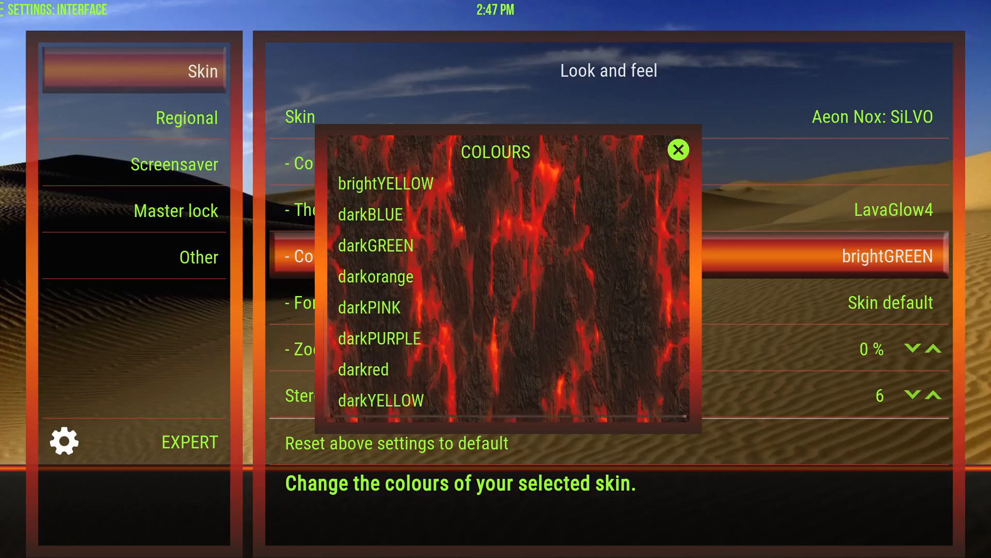
pyautogui.press('Down')
pyautogui.press('Down')
pyautogui.press('Down')
pyautogui.press('Up')
pyautogui.press('Down')
pyautogui.press('Down')
pyautogui.press('Down')
pyautogui.press('Down')
pyautogui.press('Down')
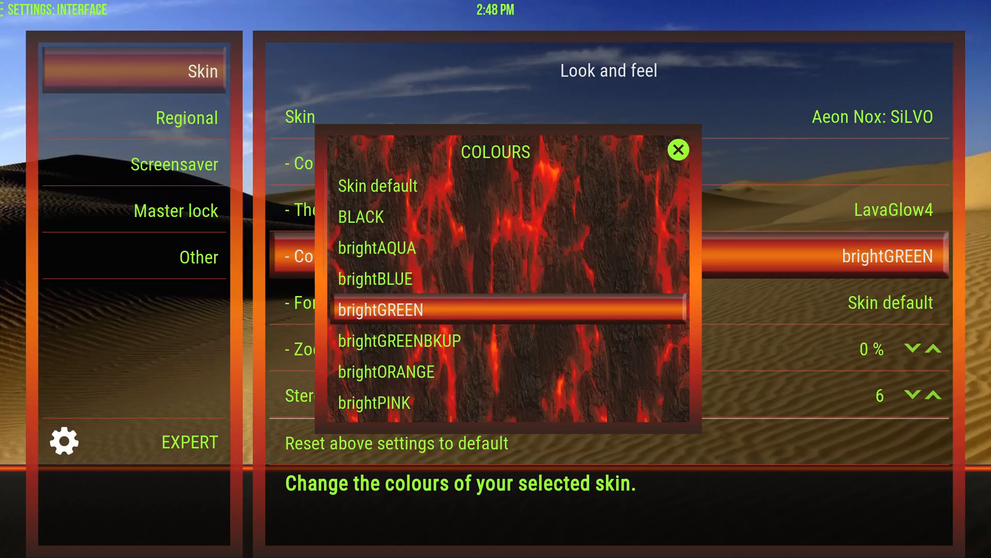
# Apply the brightGREENBKUP colour preset for comparison, and switch the skin's colours back to brightGREEN
pyautogui.press('Down')
pyautogui.press('Up')
pyautogui.press('Down')
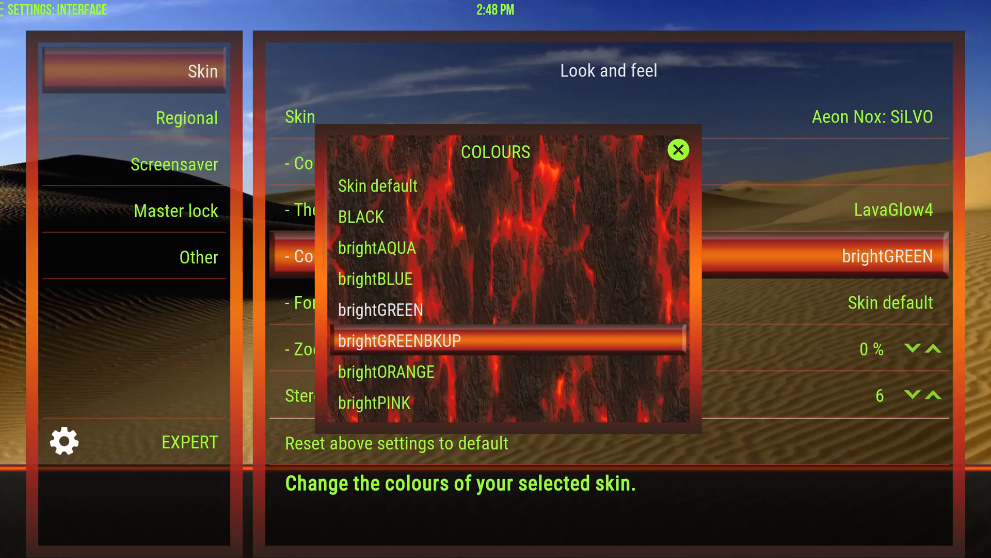
pyautogui.press('Return')
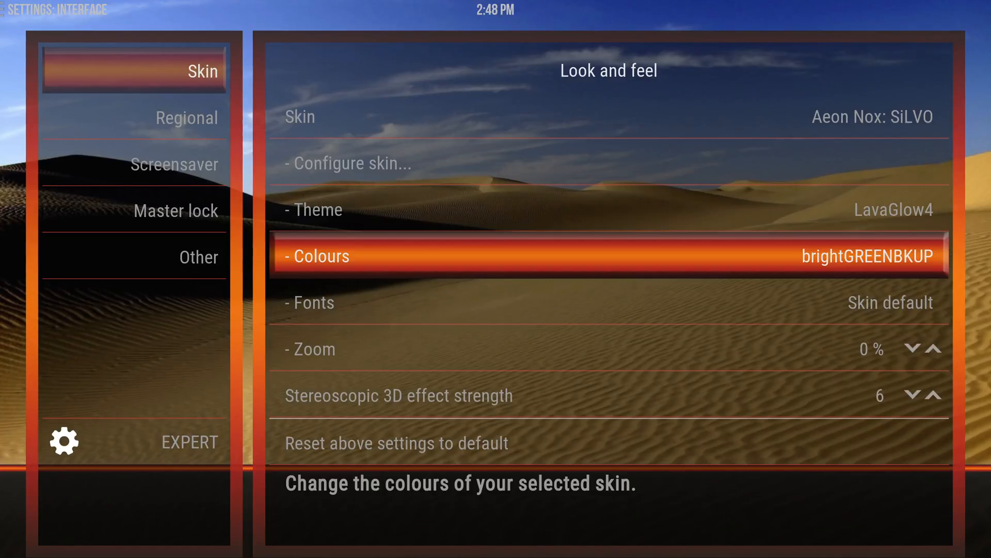
pyautogui.press('Return')
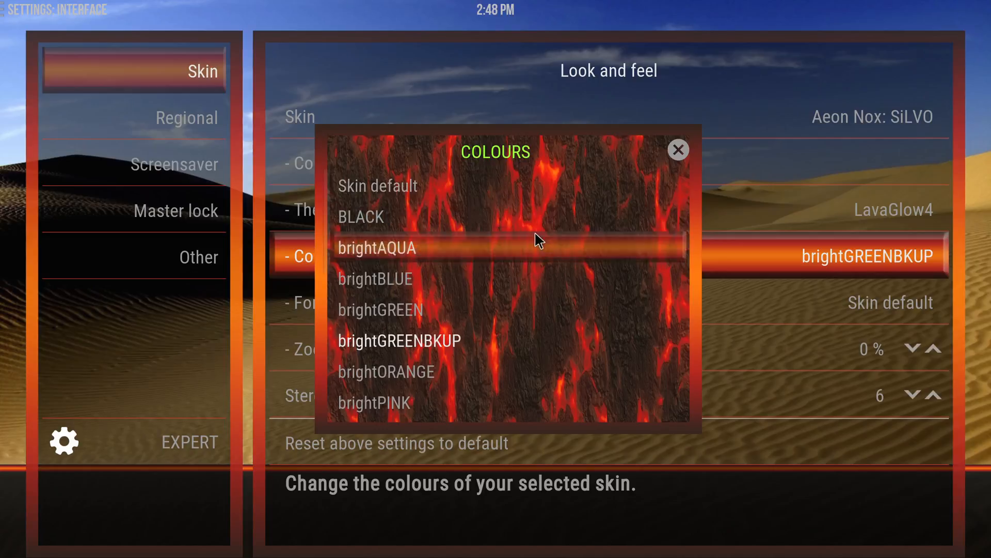
pyautogui.click(409, 316)
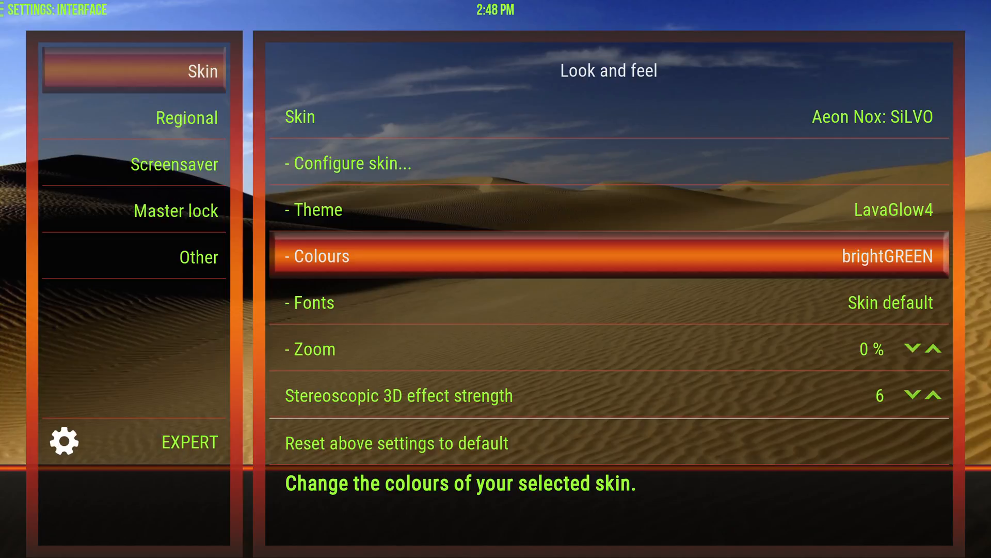
# Set the skin's colours to the white preset and return to the home screen
pyautogui.press('Return')
pyautogui.press('Down')
pyautogui.press('Down')
pyautogui.press('Down')
pyautogui.press('Down')
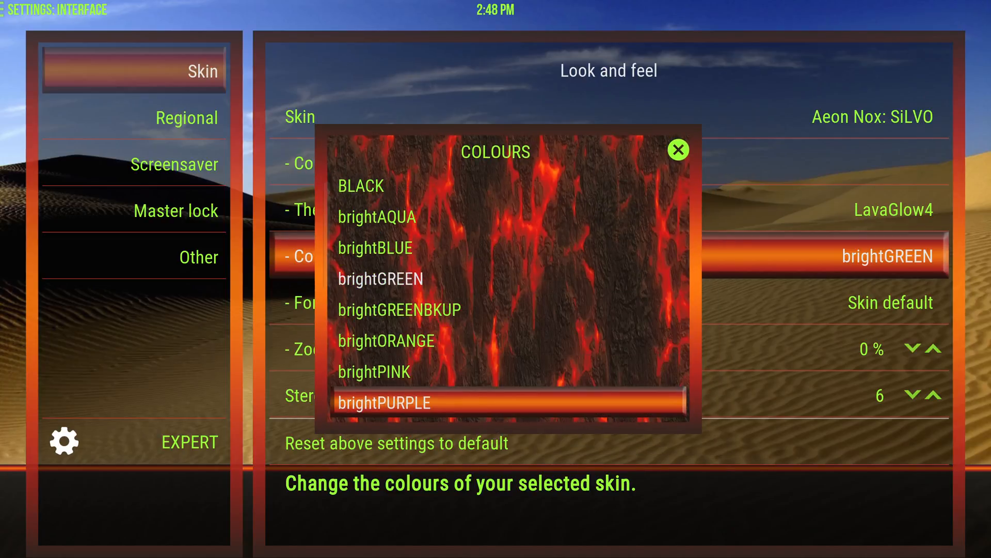
pyautogui.press('Down')
pyautogui.press('Down')
pyautogui.press('Up')
pyautogui.press('Up')
pyautogui.press('Up')
pyautogui.press('Down')
pyautogui.press('Down')
pyautogui.press('Down')
pyautogui.press('Down')
pyautogui.press('Down')
pyautogui.press('Down')
pyautogui.press('Down')
pyautogui.press('Down')
pyautogui.press('Down')
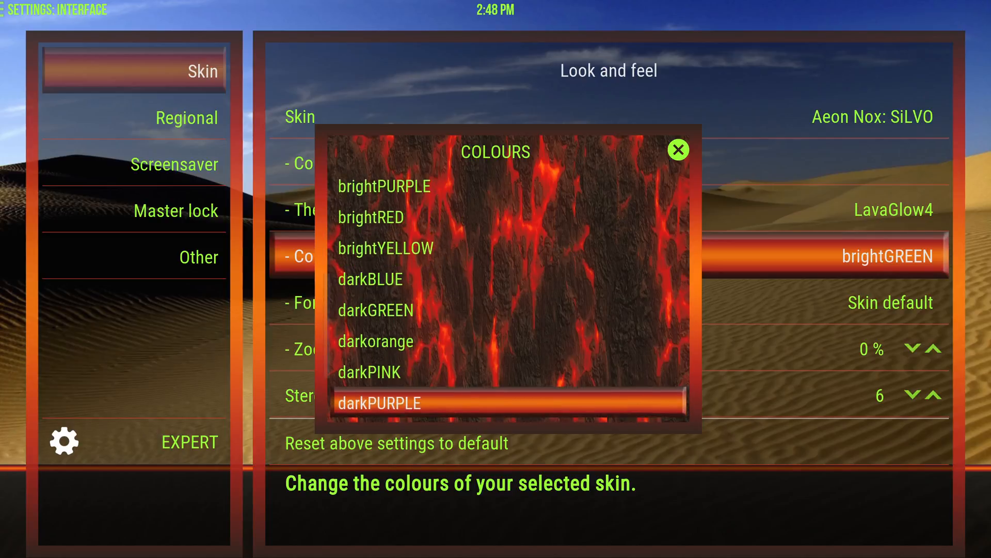
pyautogui.press('Down')
pyautogui.press('Down')
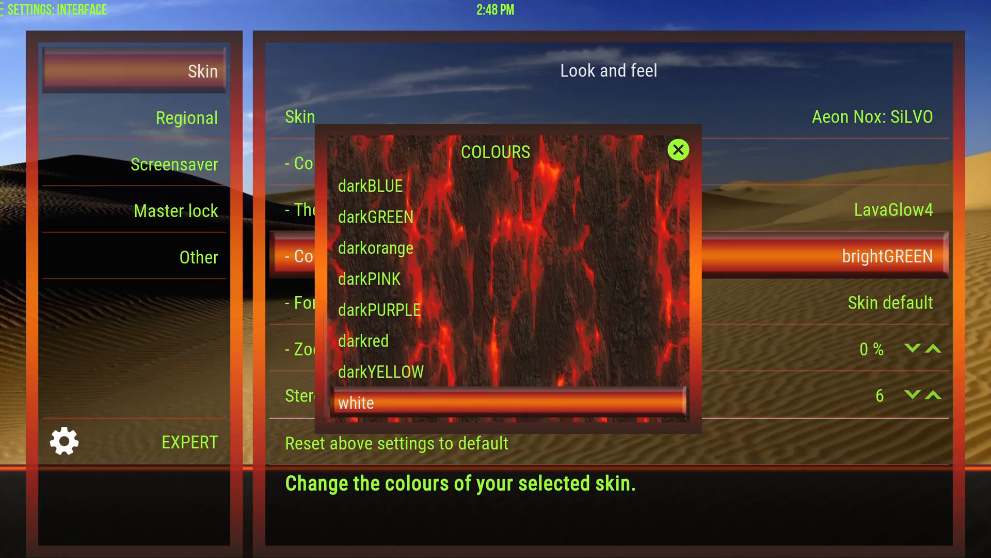
pyautogui.press('Down')
pyautogui.press('Down')
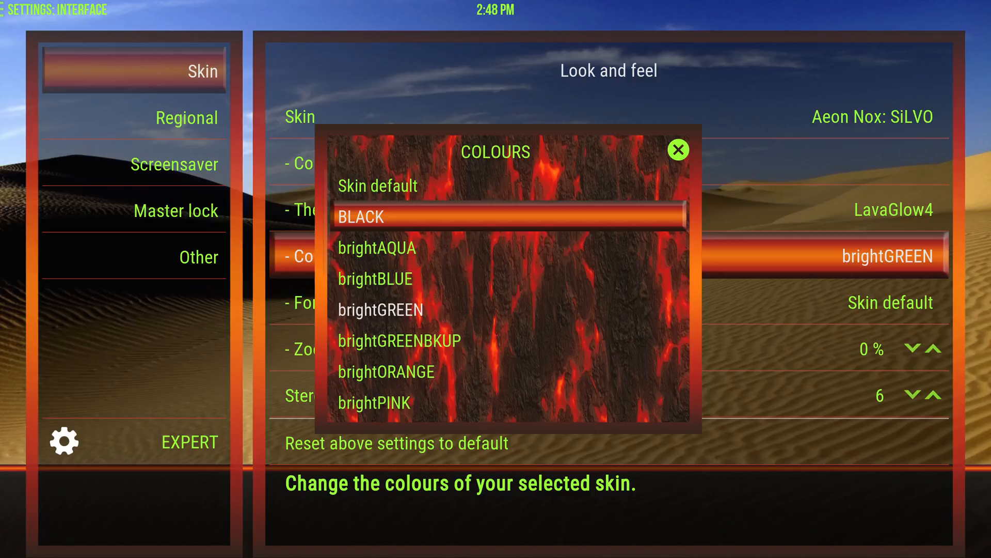
pyautogui.press('Down')
pyautogui.press('Up')
pyautogui.press('Up')
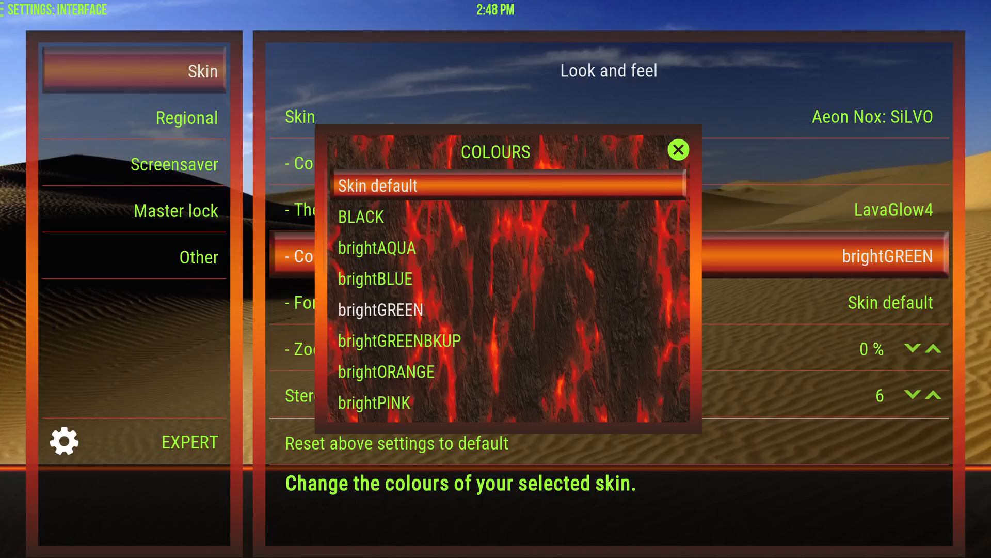
pyautogui.press('Up')
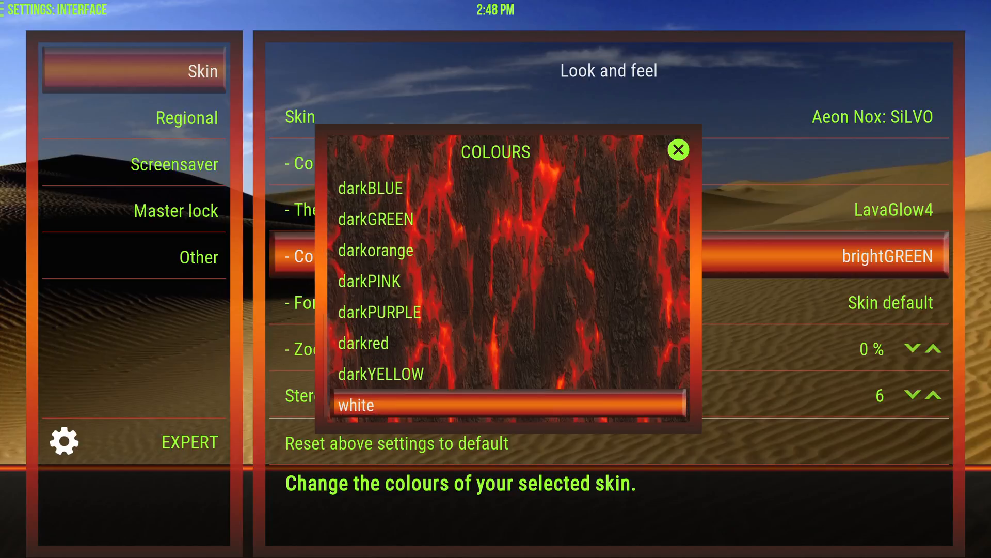
pyautogui.press('Return')
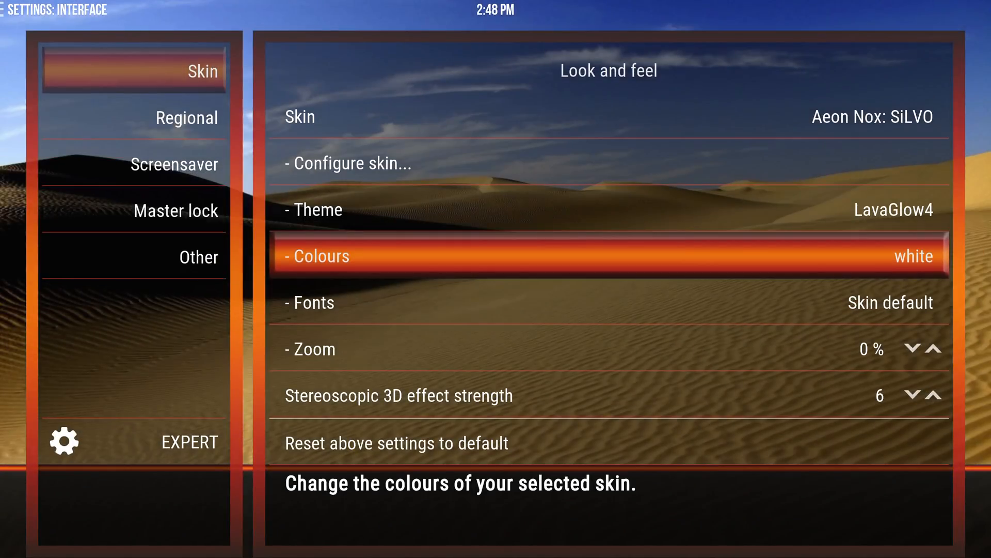
pyautogui.press('Escape')
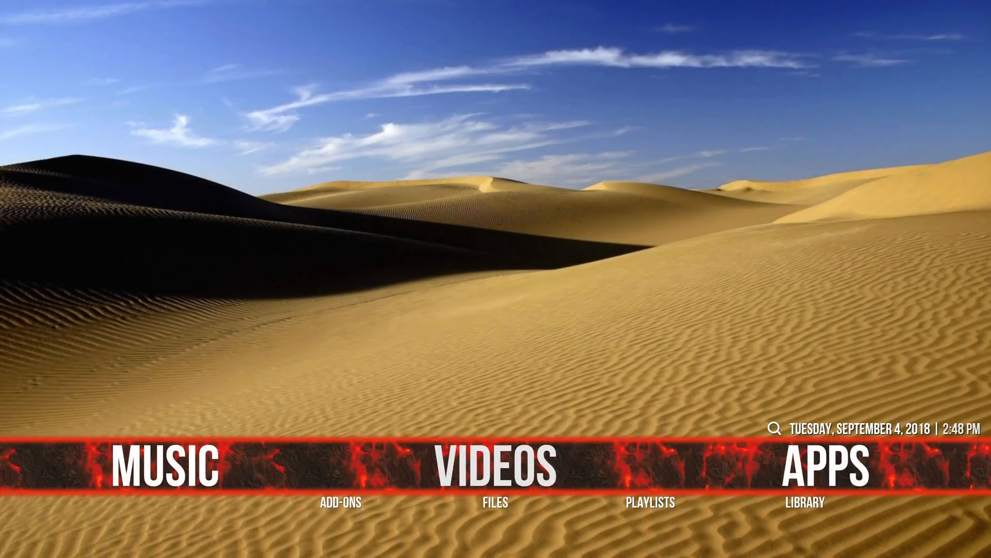
# Switch to the web browser with the Google search page
pyautogui.hotkey('alt', 'Tab')
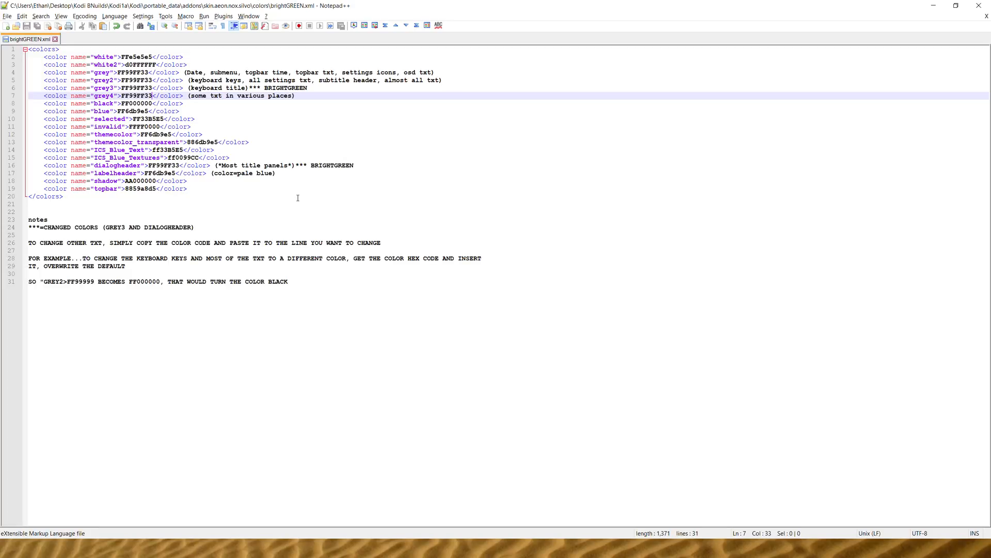
pyautogui.hotkey('alt', 'Tab')
pyautogui.hotkey('alt', 'Tab')
pyautogui.hotkey('alt', 'Tab')
pyautogui.hotkey('alt', 'Tab')
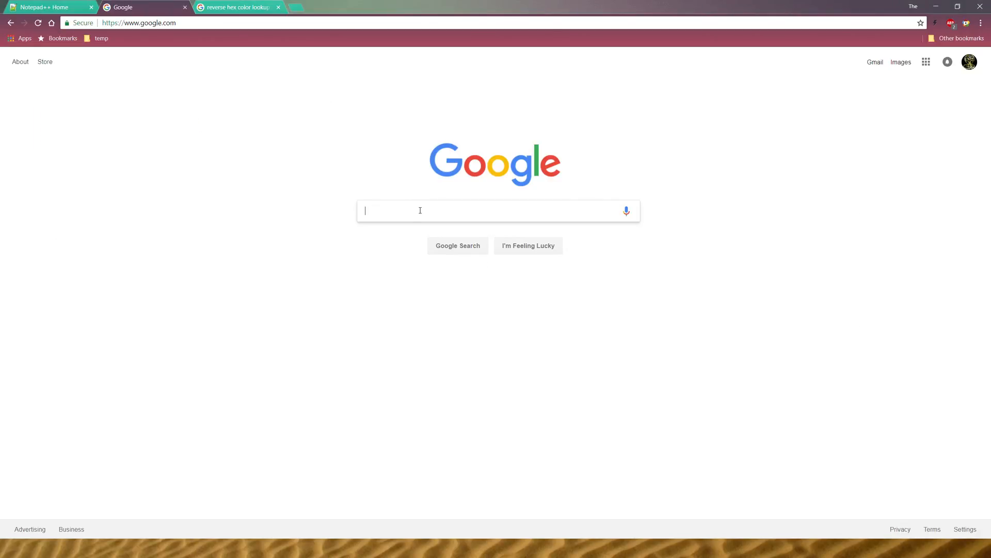
# Search the web for "color hex codes" and look over the Color Hex Color Codes site from the results
pyautogui.write('colo')
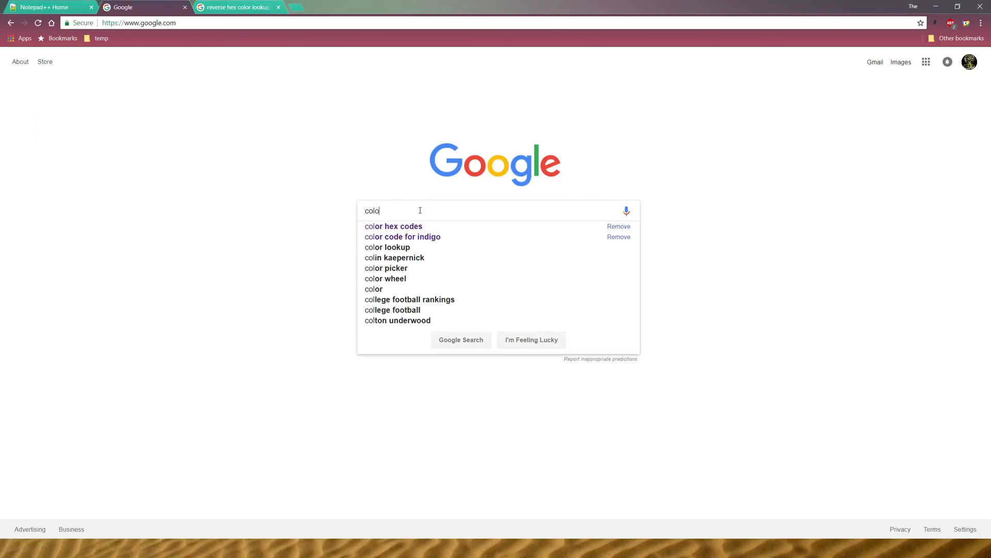
pyautogui.write('r hex ')
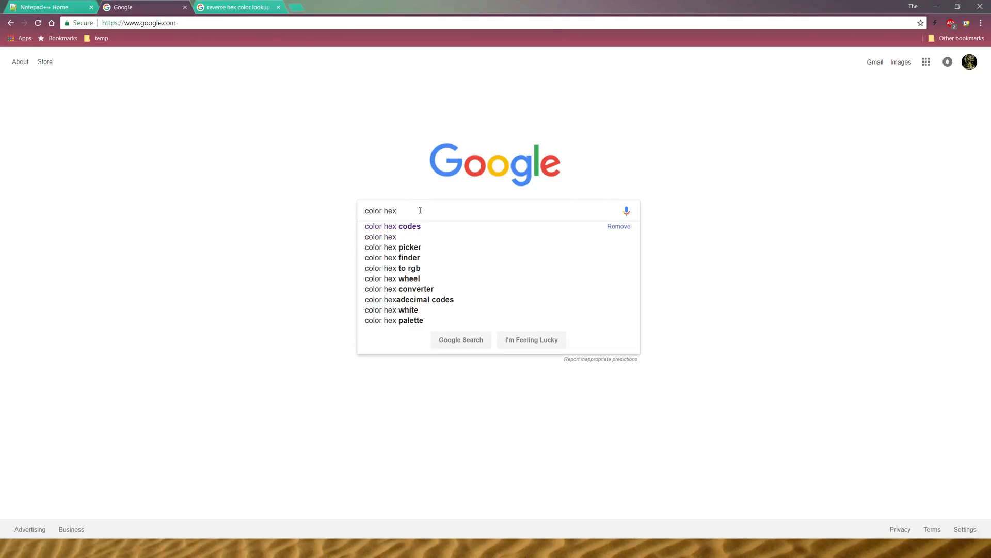
pyautogui.write('codes')
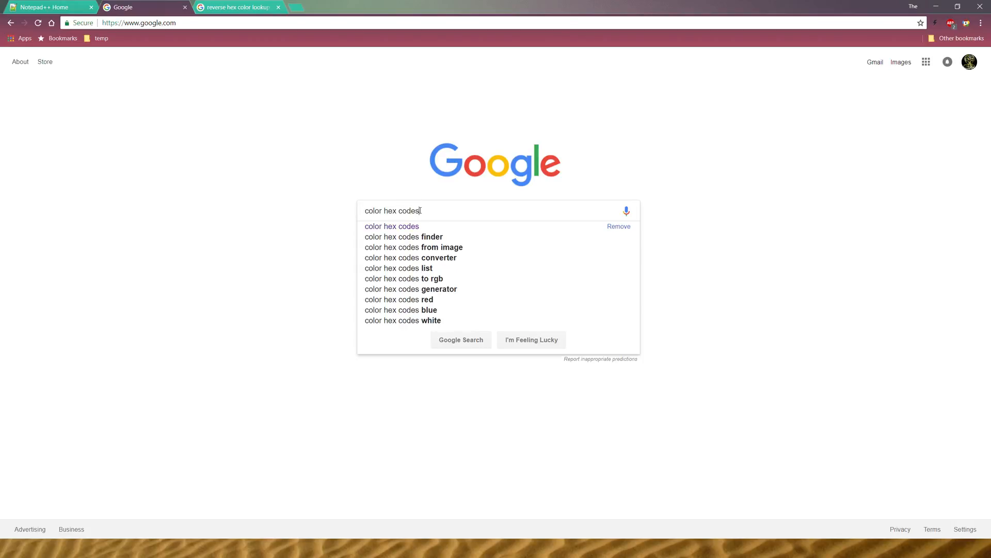
pyautogui.press('Return')
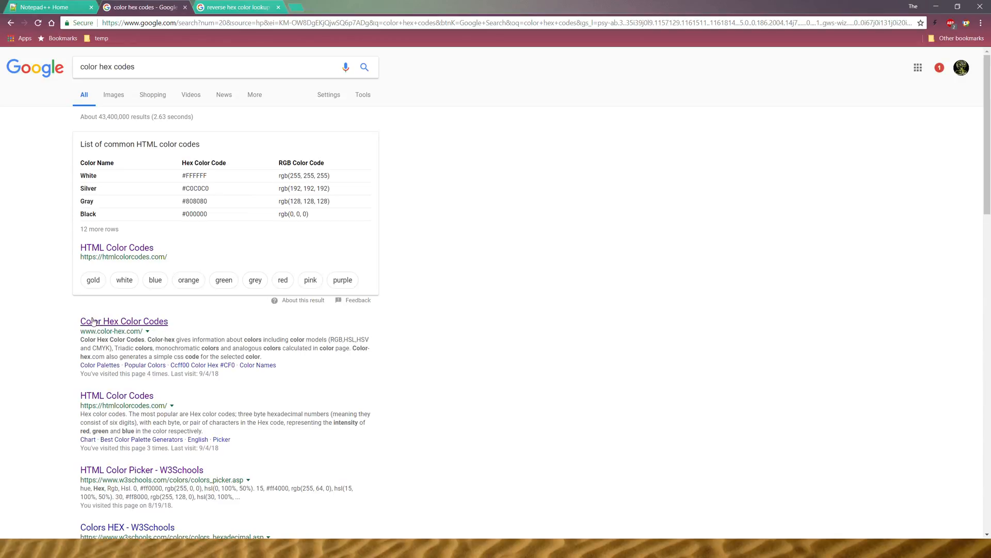
pyautogui.click(154, 324)
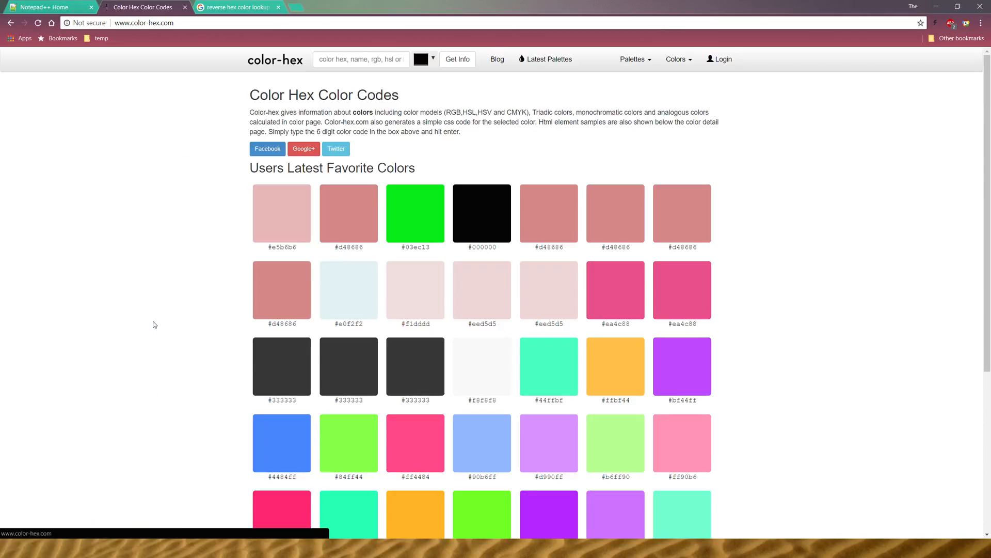
pyautogui.scroll(-1, 710, 402)
pyautogui.scroll(1, 711, 402)
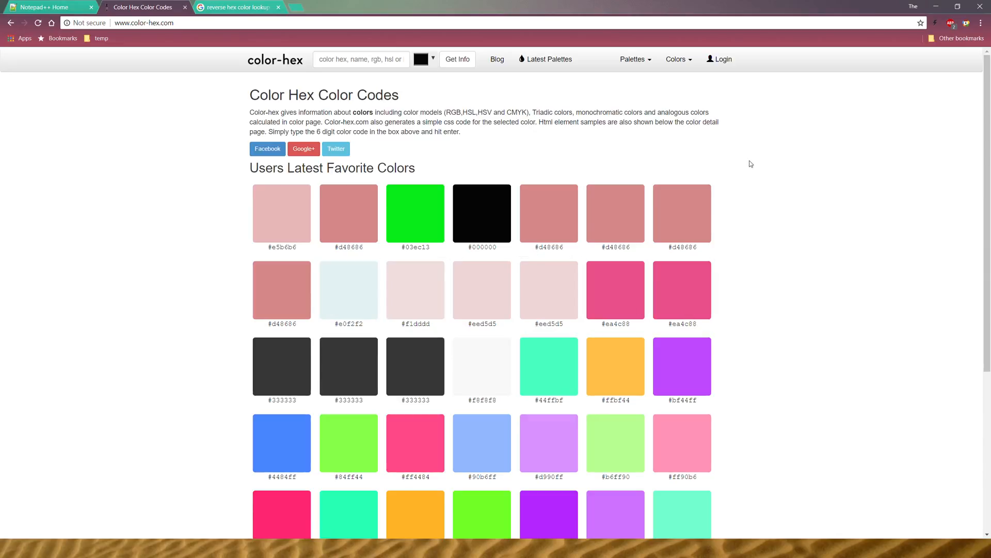
# Go back to the search results and open the HTML Color Codes site at its color picker
pyautogui.hotkey('alt', 'Left')
pyautogui.click(118, 453)
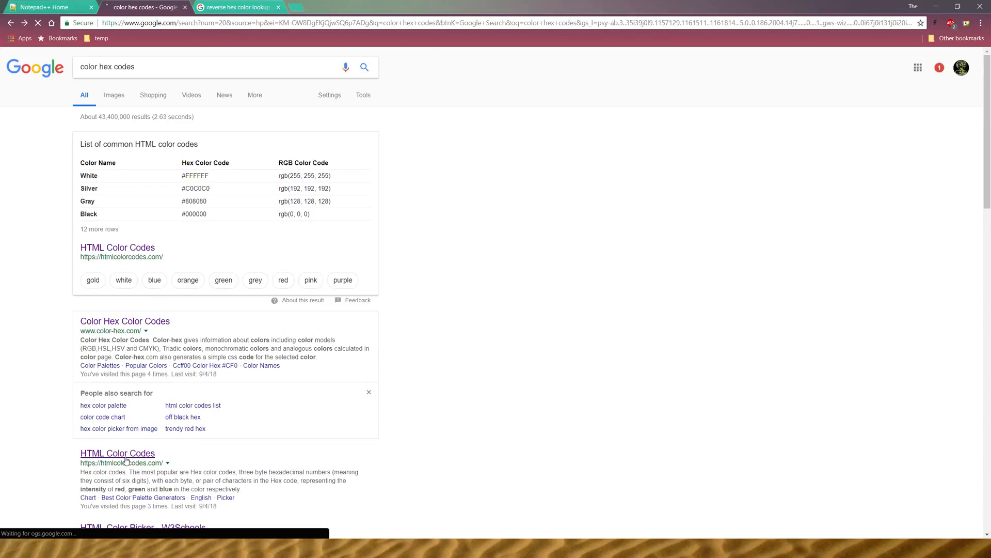
pyautogui.scroll(-2, 752, 372)
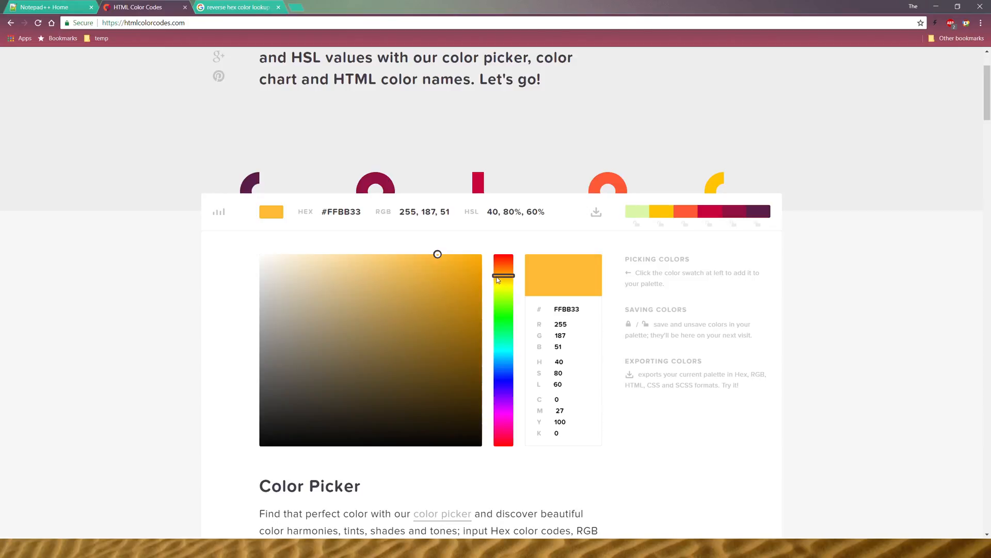
# Pick the blue 3398FF in the color picker and copy its hex code
pyautogui.moveTo(497, 279); pyautogui.dragTo(513, 370)
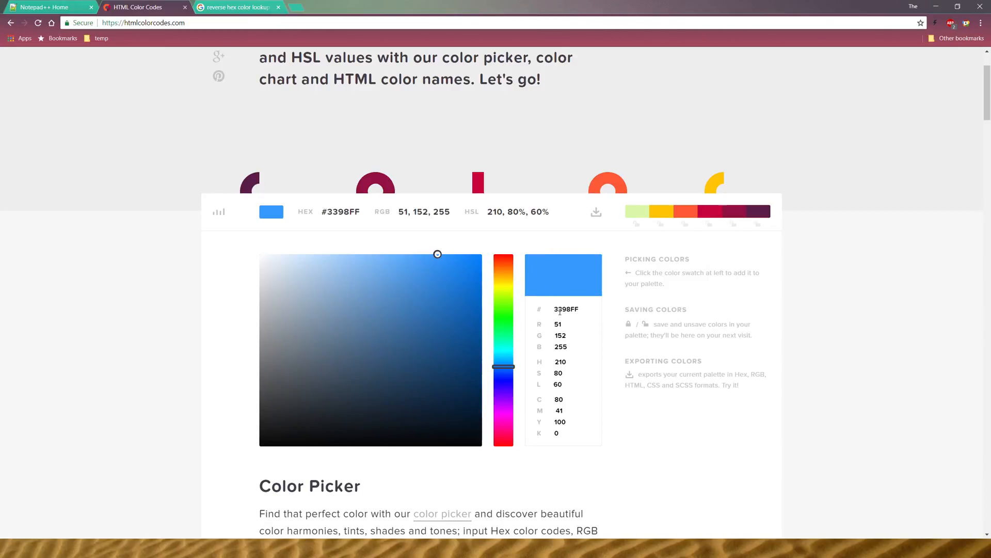
pyautogui.moveTo(555, 308); pyautogui.dragTo(582, 309)
pyautogui.rightClick(582, 309)
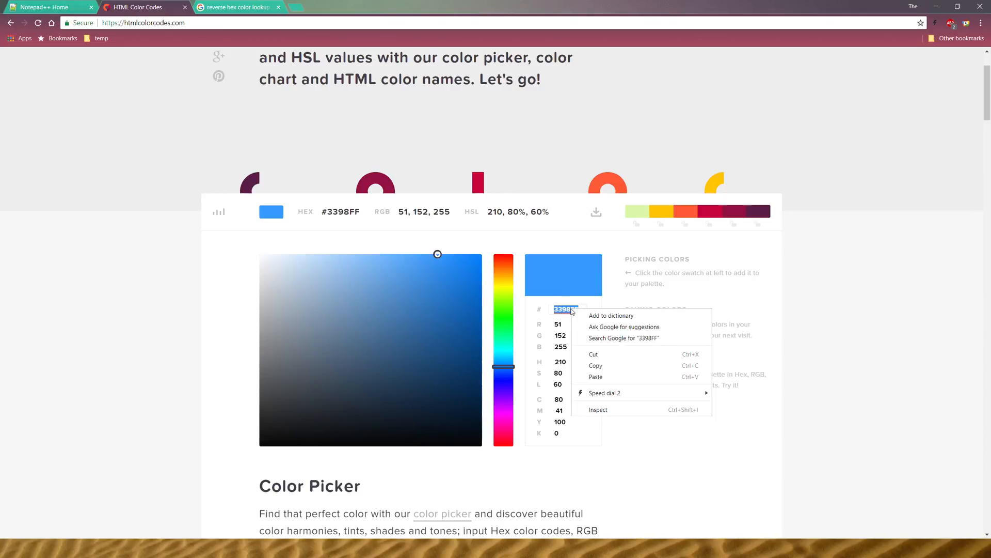
pyautogui.click(605, 367)
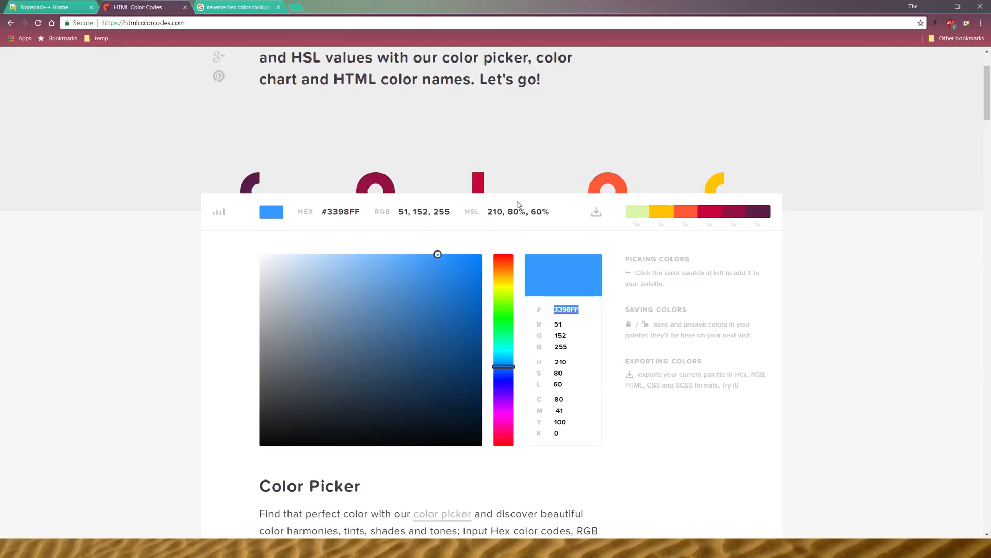
# Switch to brightGREEN.xml in Notepad++ and set the grey and grey2 colors to FF3398FF using the copied code
pyautogui.hotkey('alt', 'Tab')
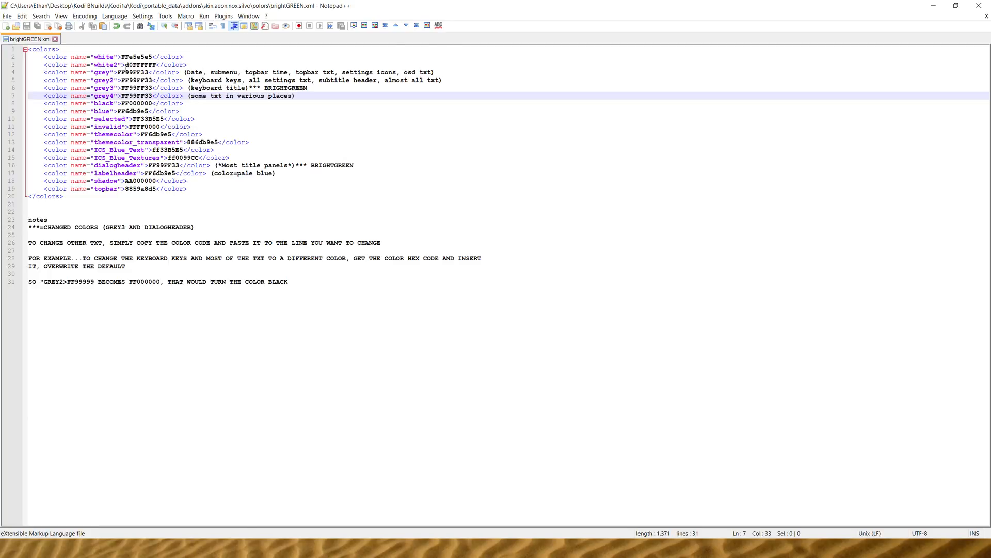
pyautogui.moveTo(126, 73); pyautogui.dragTo(148, 73)
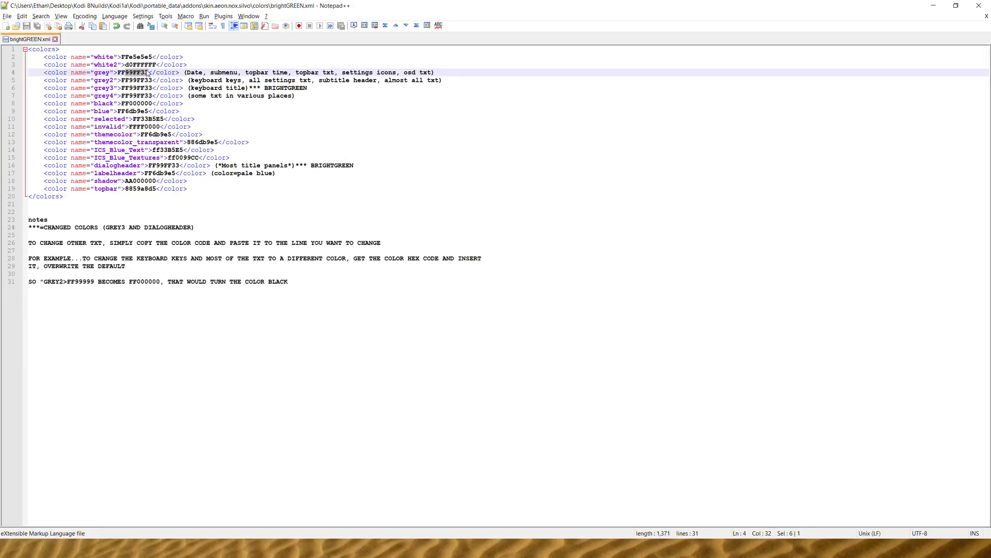
pyautogui.rightClick(149, 73)
pyautogui.click(163, 90)
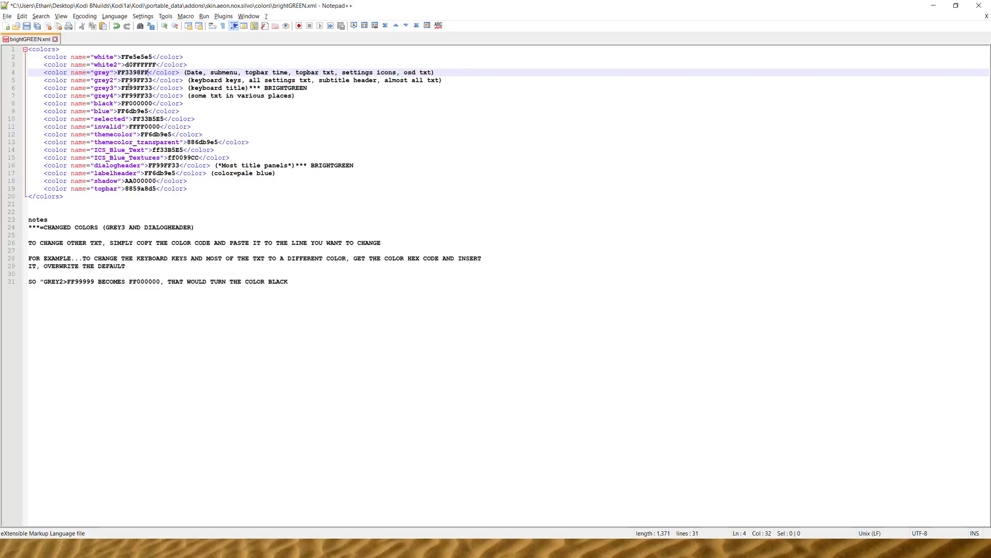
pyautogui.moveTo(130, 80); pyautogui.dragTo(153, 80)
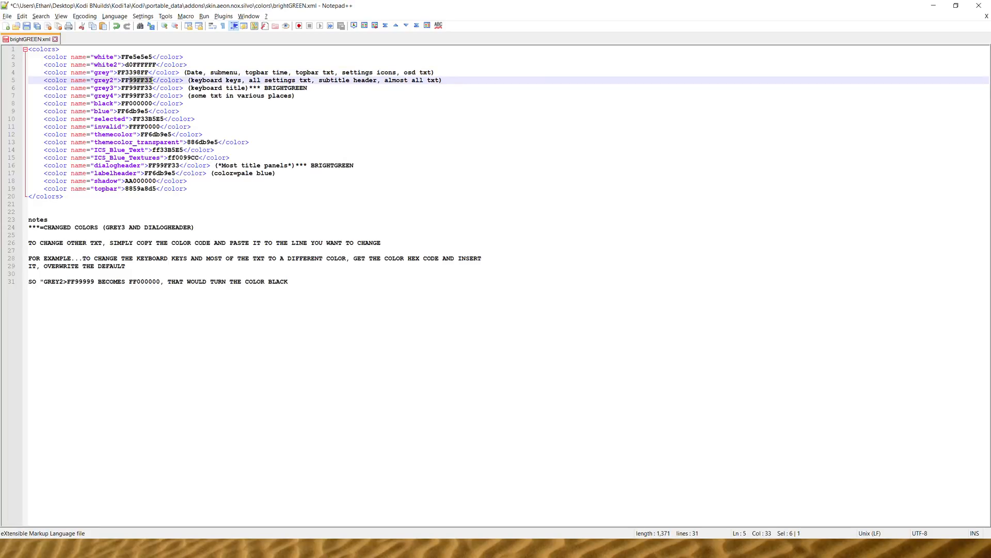
pyautogui.rightClick(152, 83)
pyautogui.click(167, 102)
# Set the grey3, grey4 and dialogheader colors to FF3398FF, keeping each leading FF
pyautogui.moveTo(129, 87); pyautogui.dragTo(153, 88)
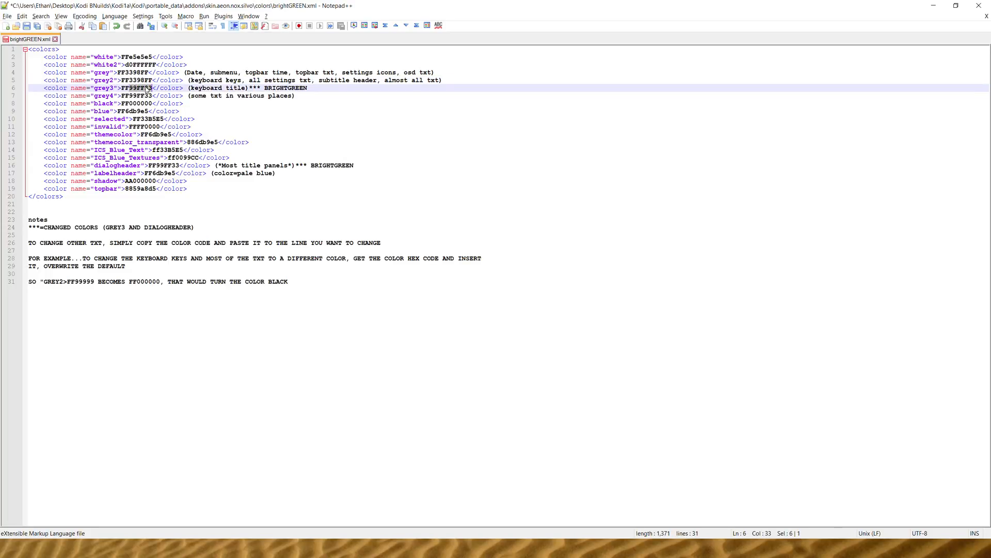
pyautogui.rightClick(147, 89)
pyautogui.click(165, 108)
pyautogui.moveTo(130, 96); pyautogui.dragTo(154, 96)
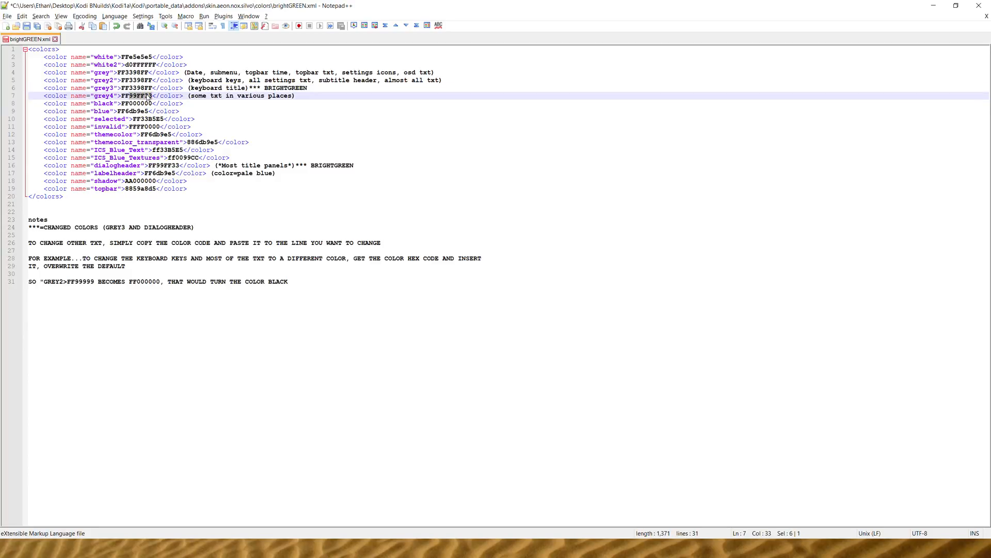
pyautogui.rightClick(148, 97)
pyautogui.click(164, 115)
pyautogui.moveTo(157, 165); pyautogui.dragTo(181, 168)
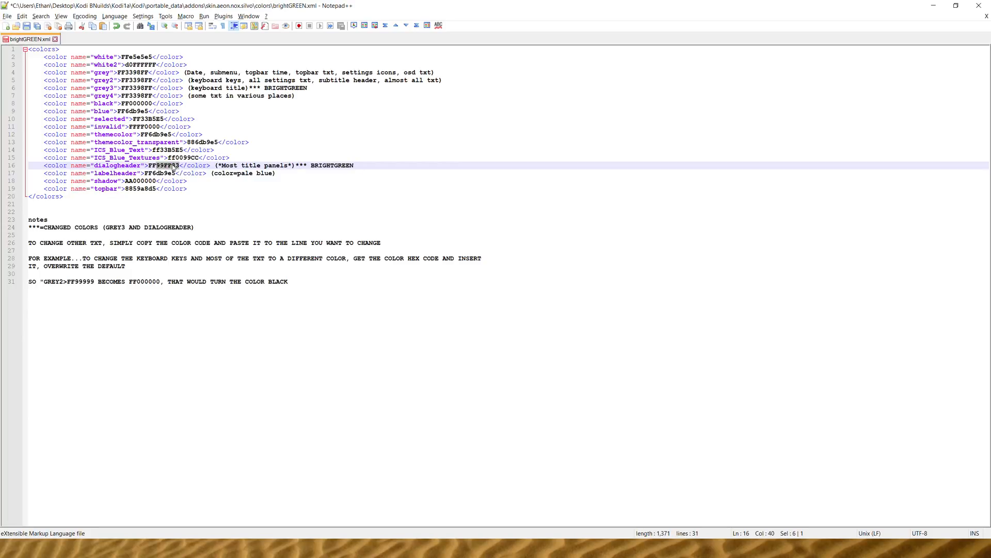
pyautogui.rightClick(173, 166)
pyautogui.click(196, 189)
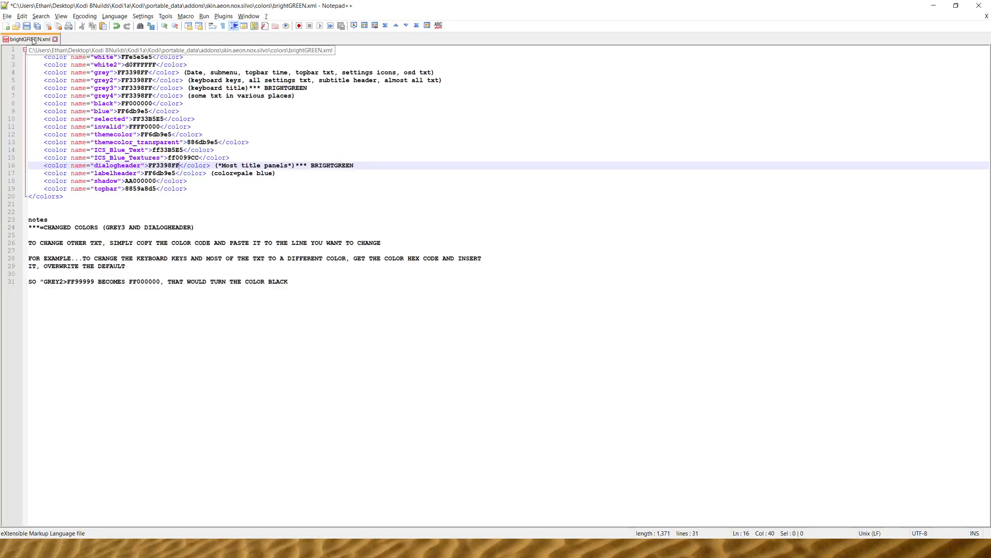
# Save the edited color file as a new XML preset named BLUE2 in the skin's colors folder
pyautogui.click(7, 16)
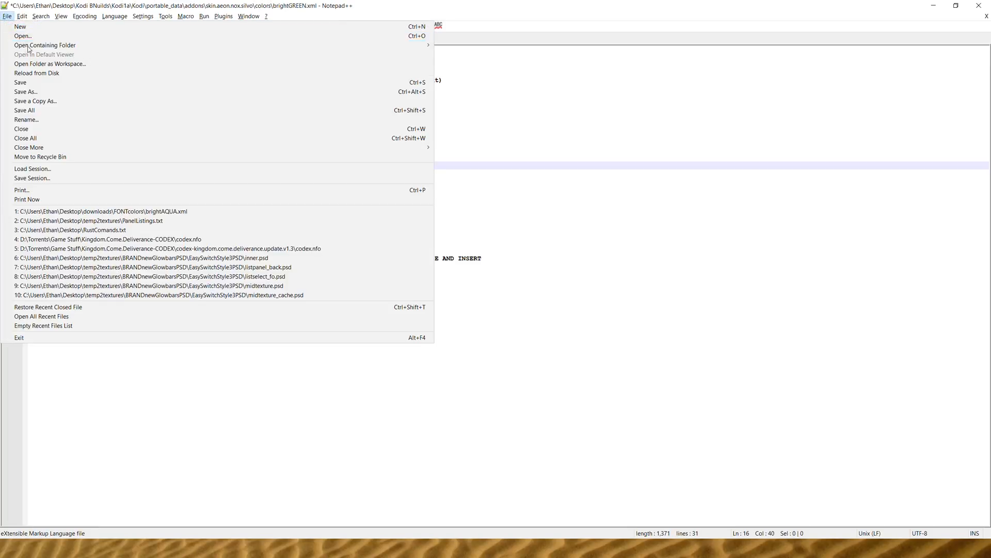
pyautogui.click(44, 93)
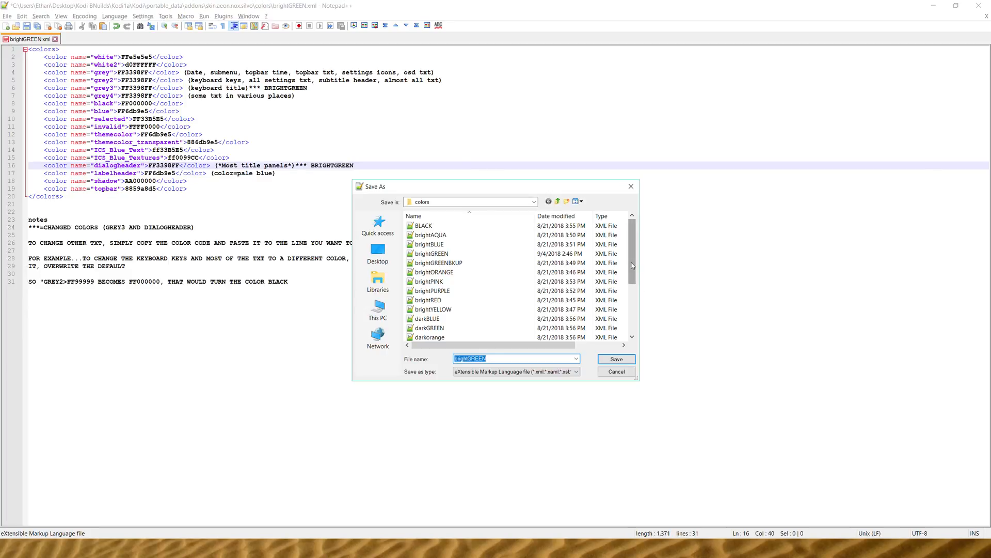
pyautogui.moveTo(634, 279); pyautogui.dragTo(634, 323)
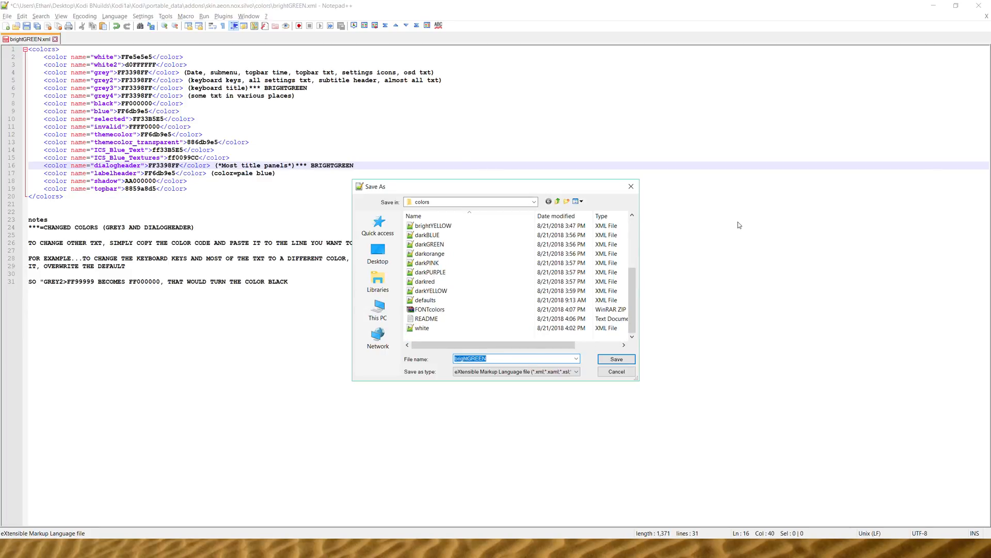
pyautogui.write('B')
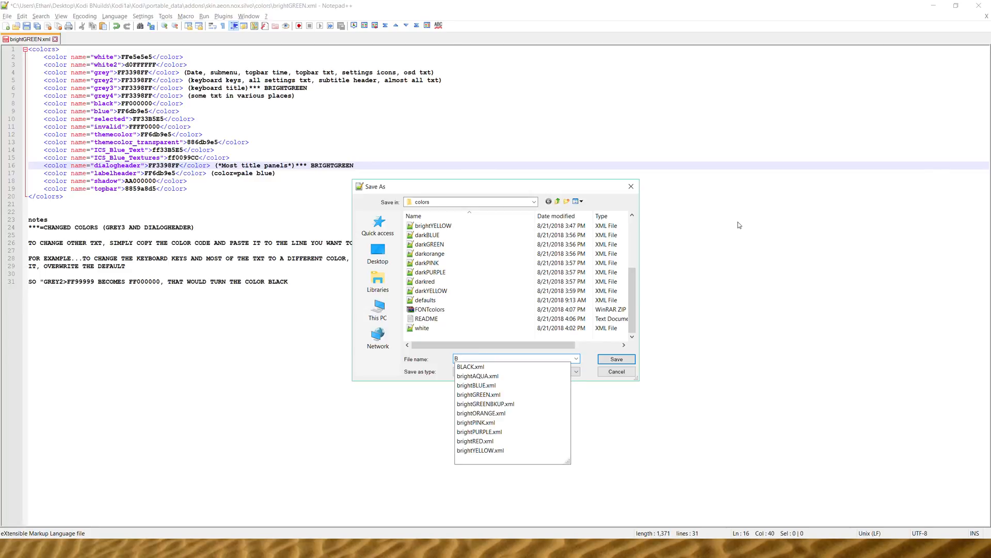
pyautogui.write('LUE2')
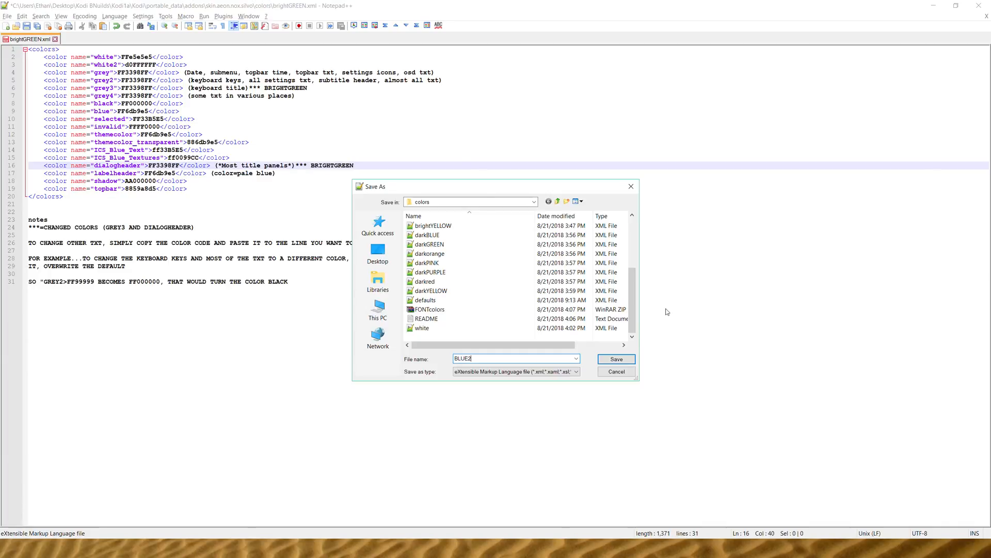
pyautogui.click(617, 360)
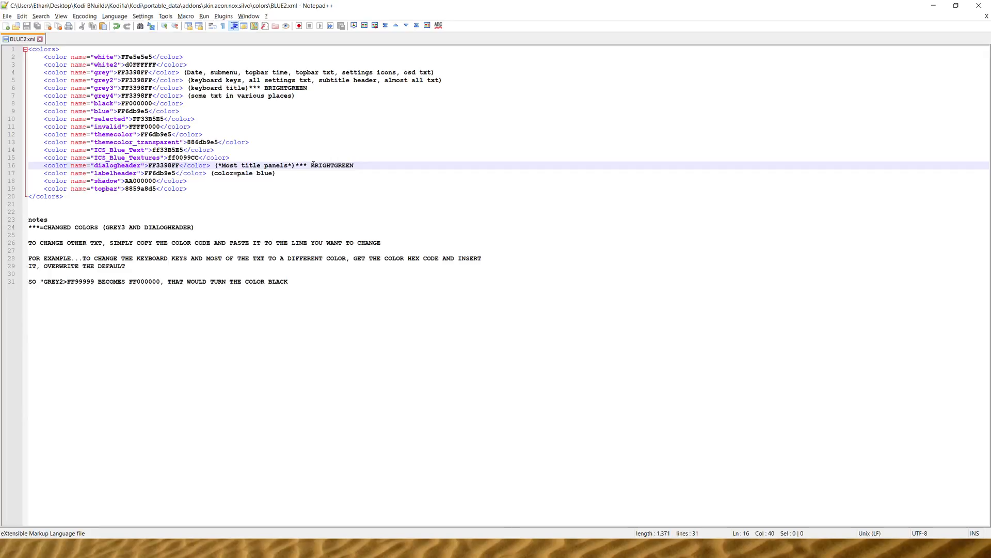
pyautogui.moveTo(311, 166); pyautogui.dragTo(357, 166)
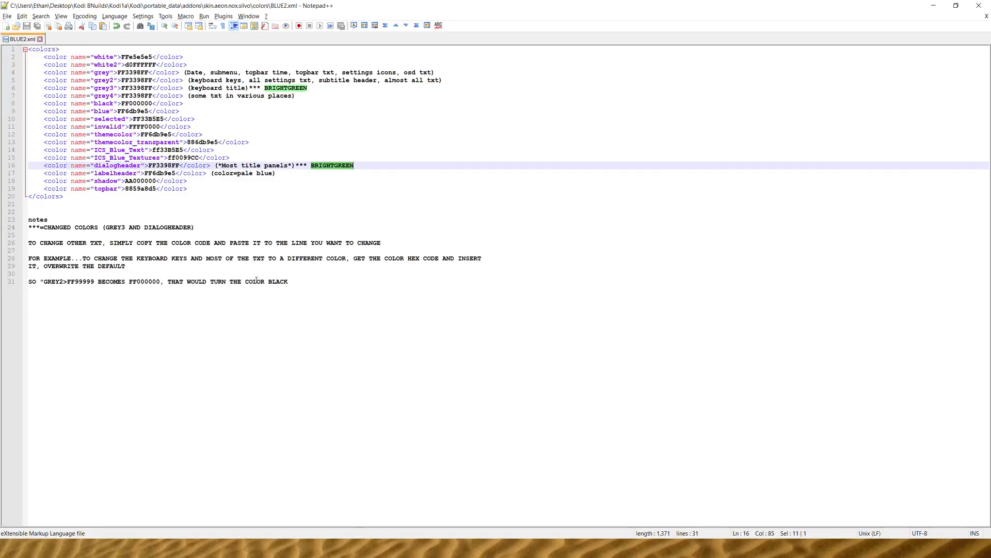
# Switch to Kodi and reload the skin
pyautogui.hotkey('alt', 'Tab')
pyautogui.hotkey('alt', 'Tab')
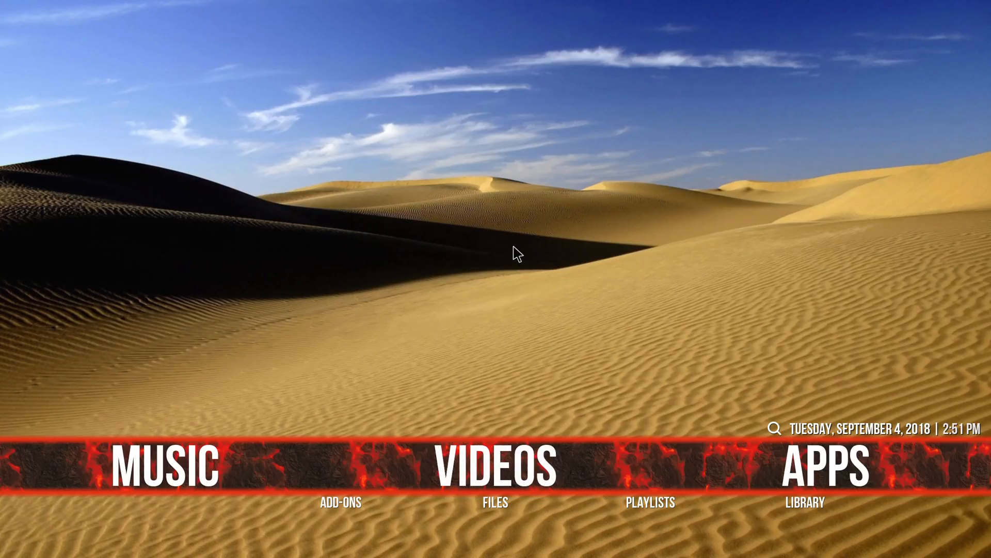
pyautogui.press('s')
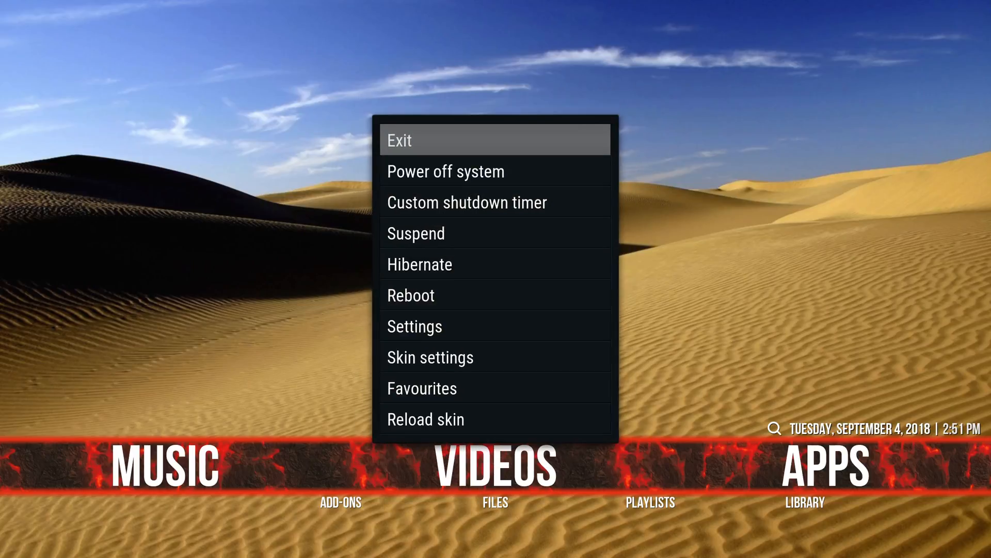
pyautogui.press('Up')
pyautogui.press('Return')
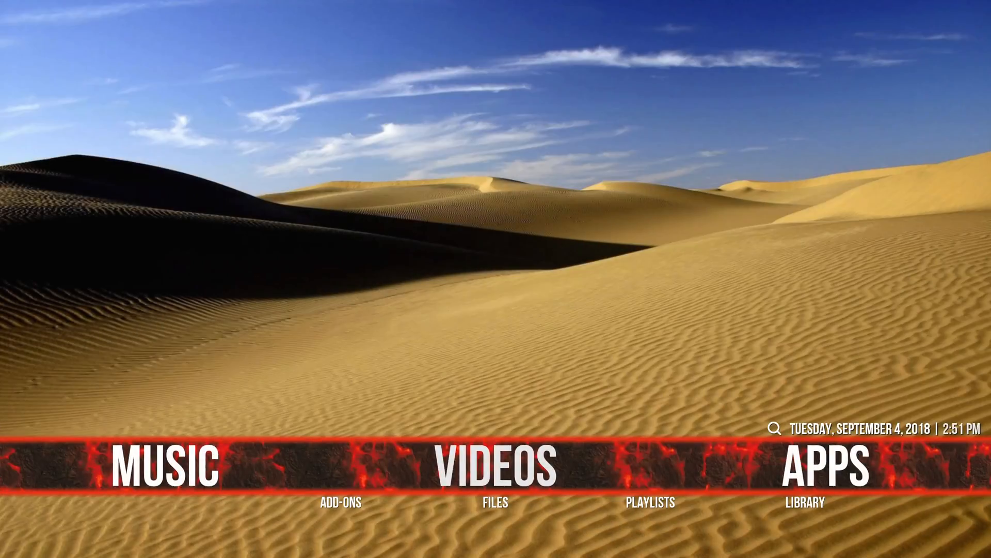
# Open Kodi's interface settings from the System entry of the home menu
pyautogui.press('Left')
pyautogui.press('Left')
pyautogui.press('Left')
pyautogui.press('Left')
pyautogui.press('Left')
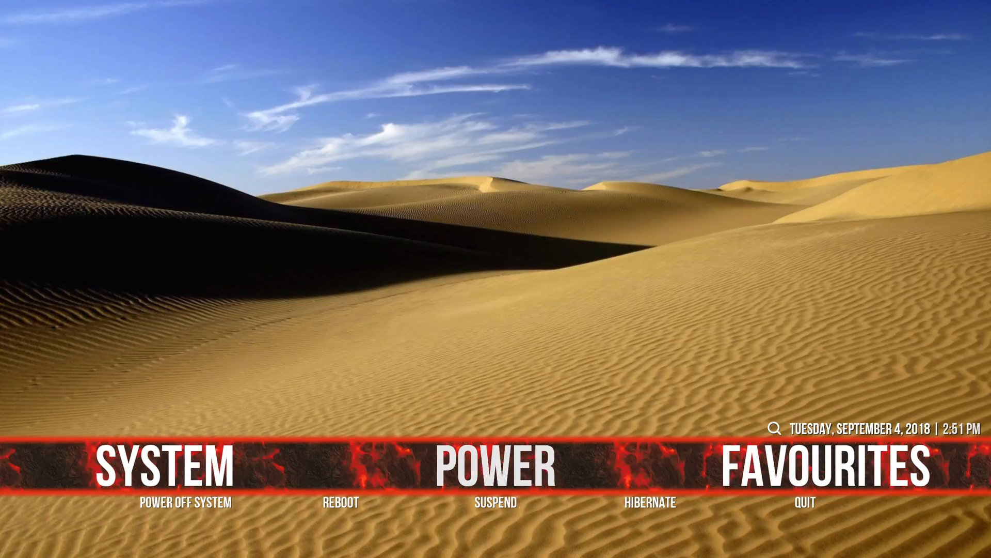
pyautogui.press('Return')
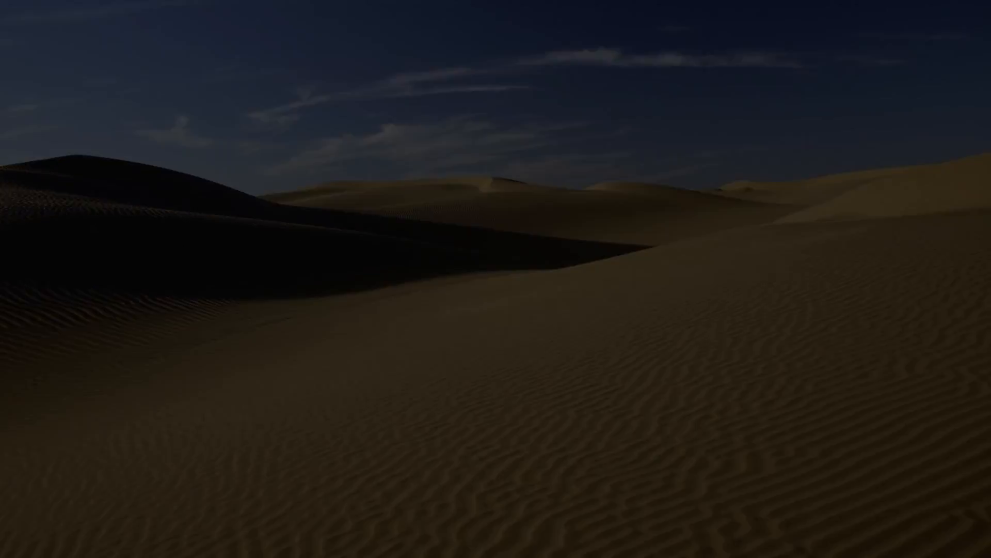
pyautogui.press('Return')
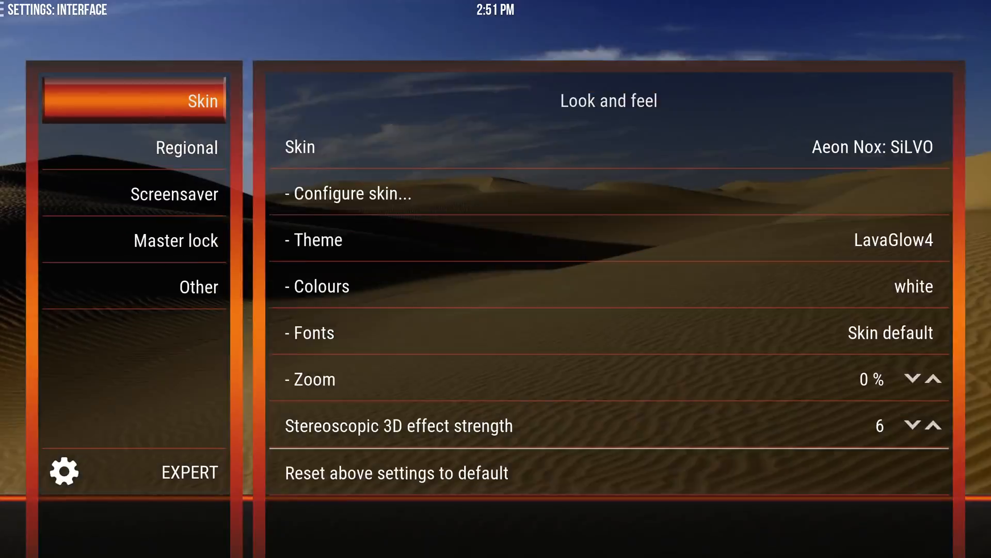
# Set the skin's Colours option under Look and feel to the BLUE2 preset
pyautogui.press('Right')
pyautogui.press('Down')
pyautogui.press('Down')
pyautogui.press('Down')
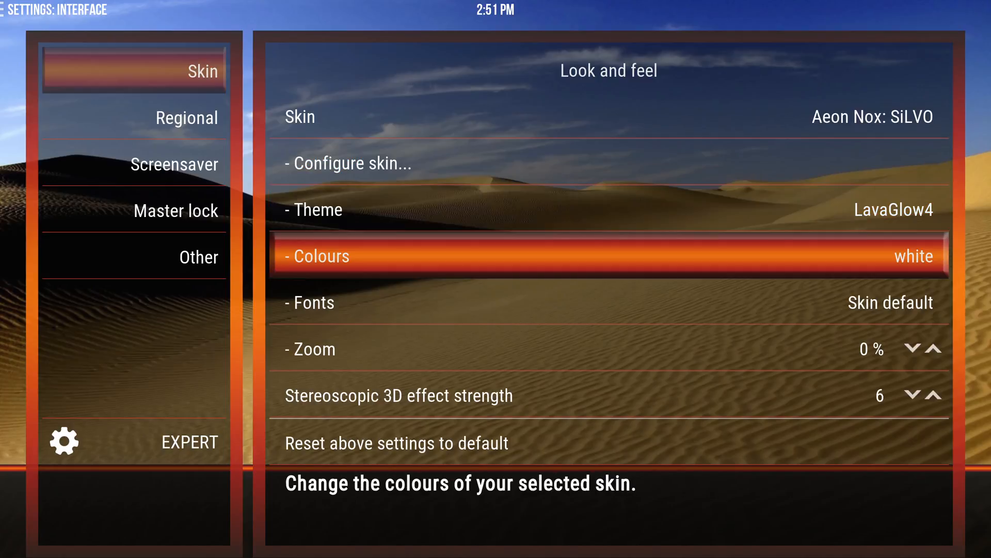
pyautogui.press('Return')
pyautogui.press('Down')
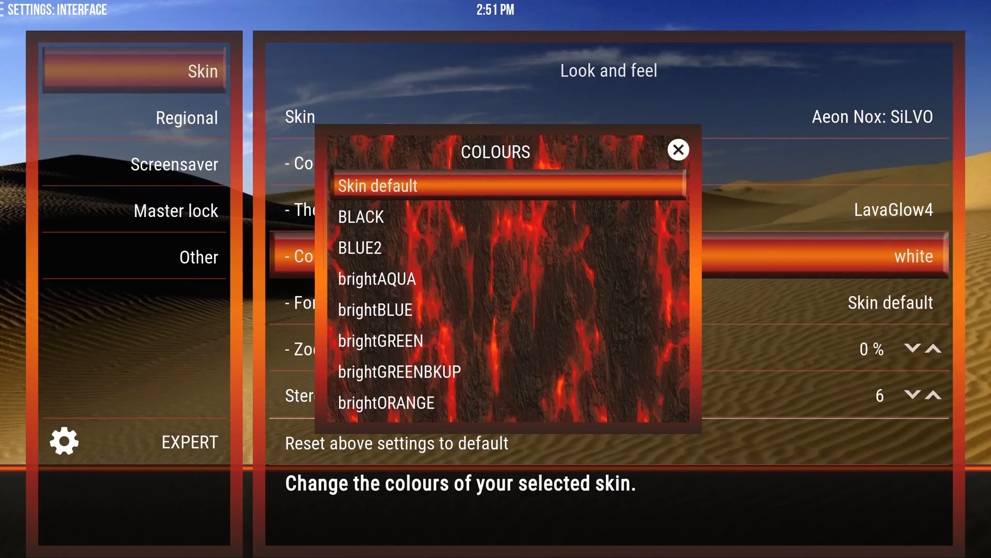
pyautogui.press('Down')
pyautogui.press('Down')
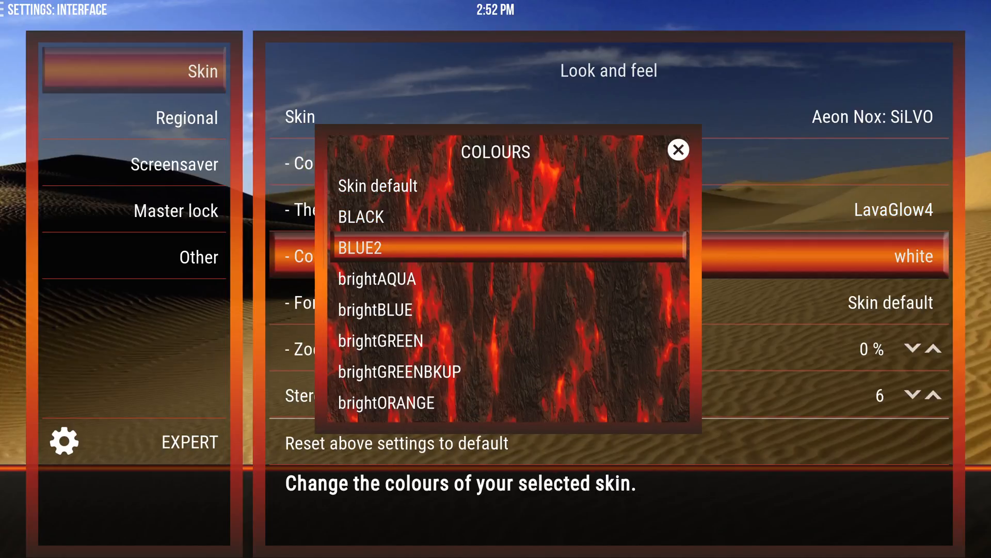
pyautogui.press('Return')
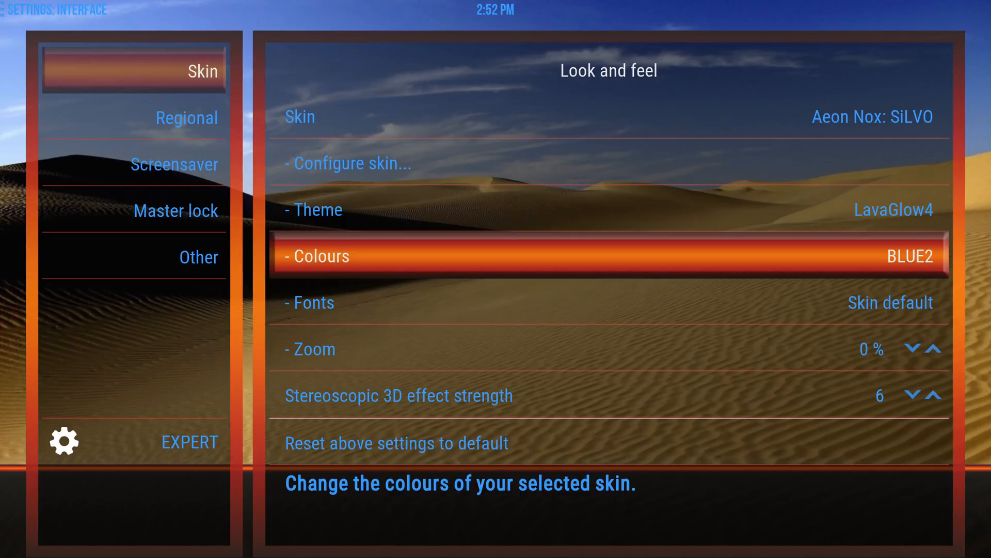
# Return to the home screen and examine the text colors of the main menu entries, their submenus and the date line
pyautogui.press('Escape')
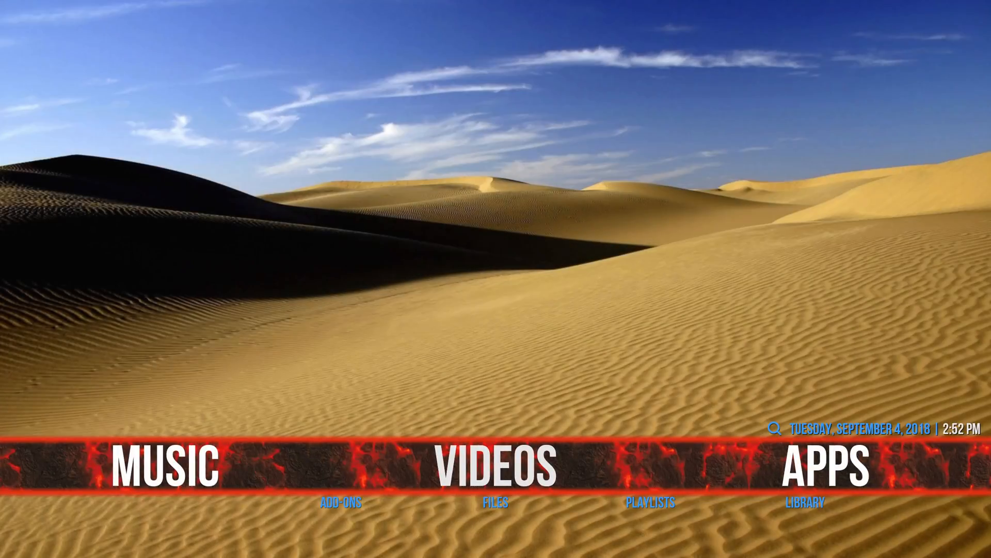
pyautogui.press('Up')
pyautogui.press('Left')
pyautogui.press('Left')
pyautogui.press('Left')
pyautogui.press('Left')
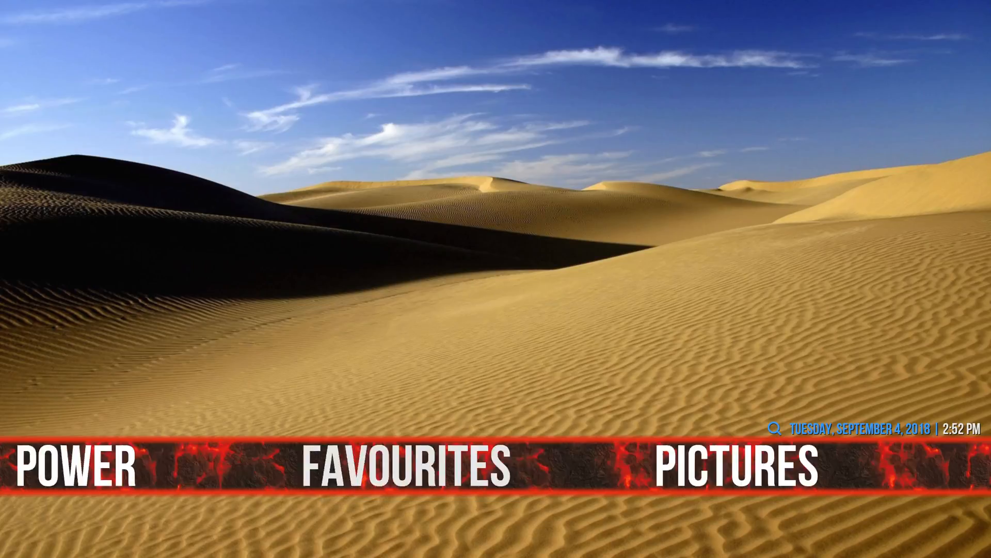
pyautogui.press('Left')
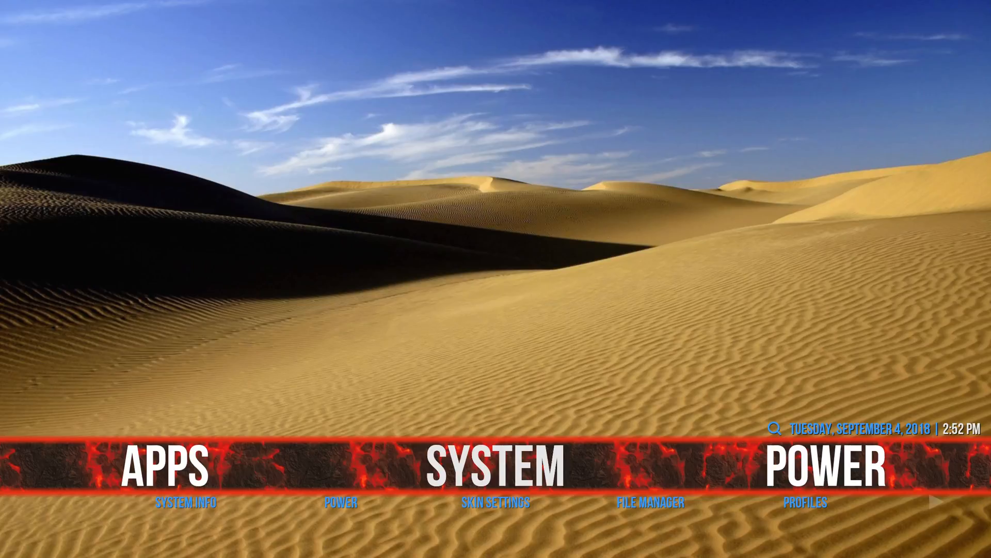
pyautogui.press('Down')
pyautogui.press('Up')
pyautogui.press('Left')
pyautogui.press('Left')
pyautogui.press('Left')
pyautogui.press('Left')
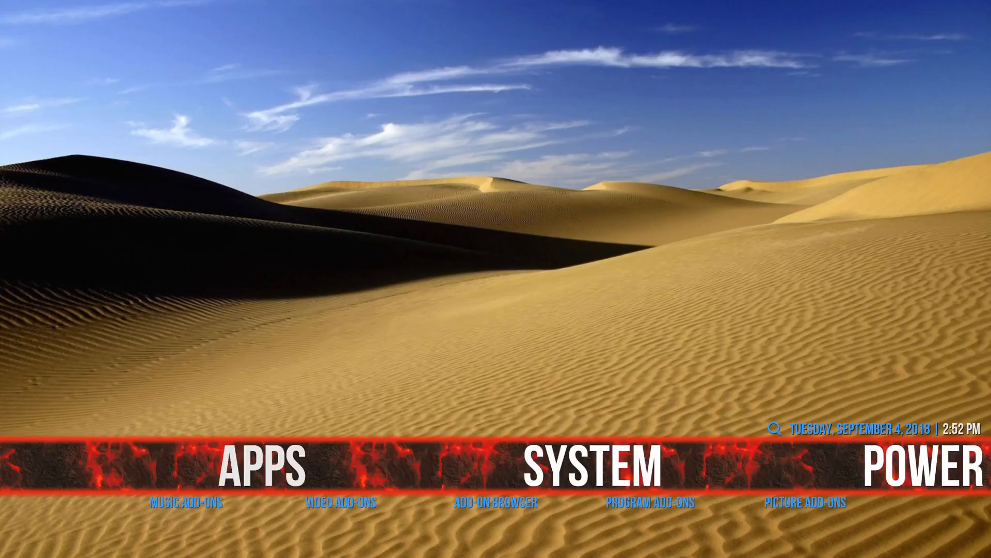
pyautogui.press('Left')
pyautogui.press('Left')
pyautogui.press('Left')
pyautogui.press('Left')
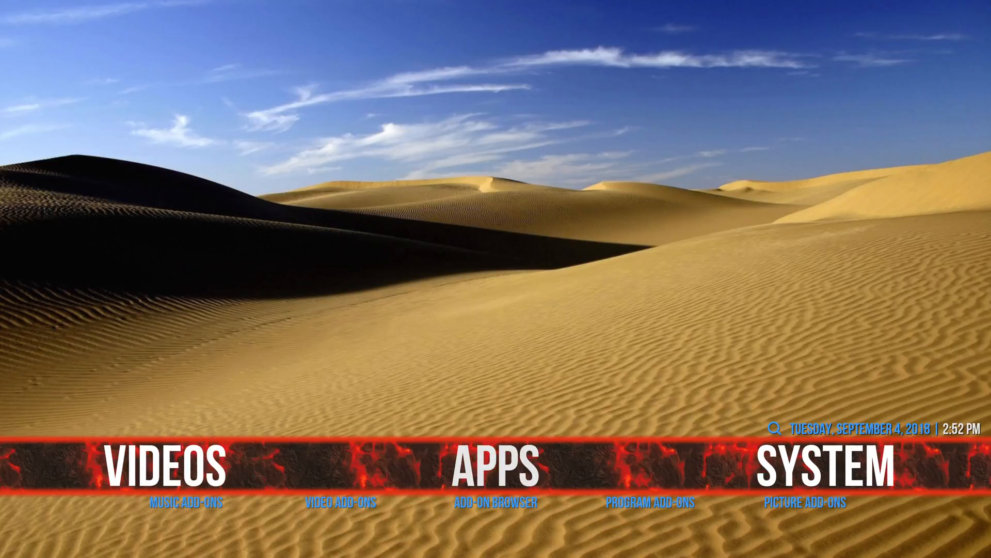
pyautogui.press('Right')
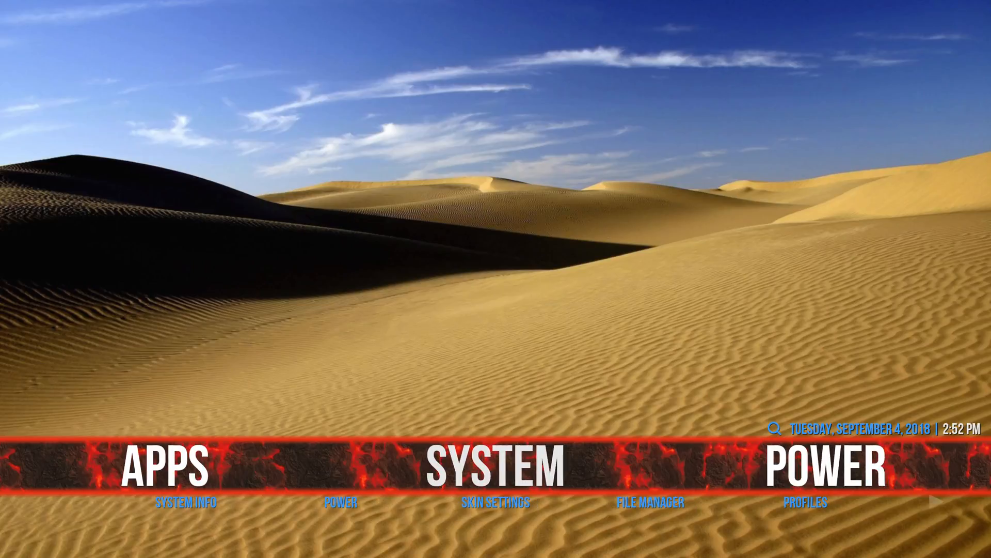